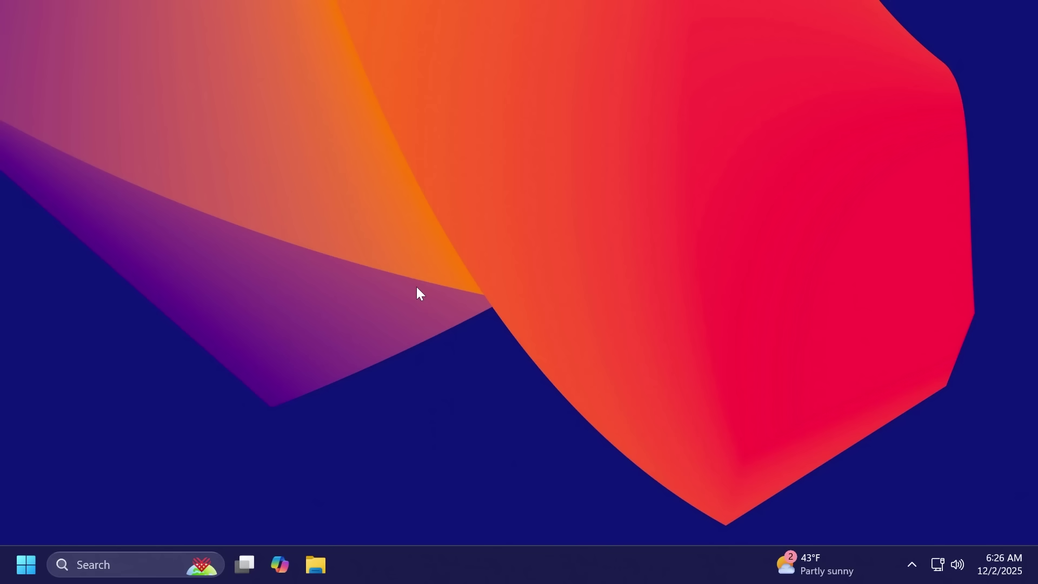
Step: Check the Windows 11 Pro version 25H2, build 26200.7309 specifications on the About page, then close Settings
key("super+i")
scroll(479, 331, "down", 10)
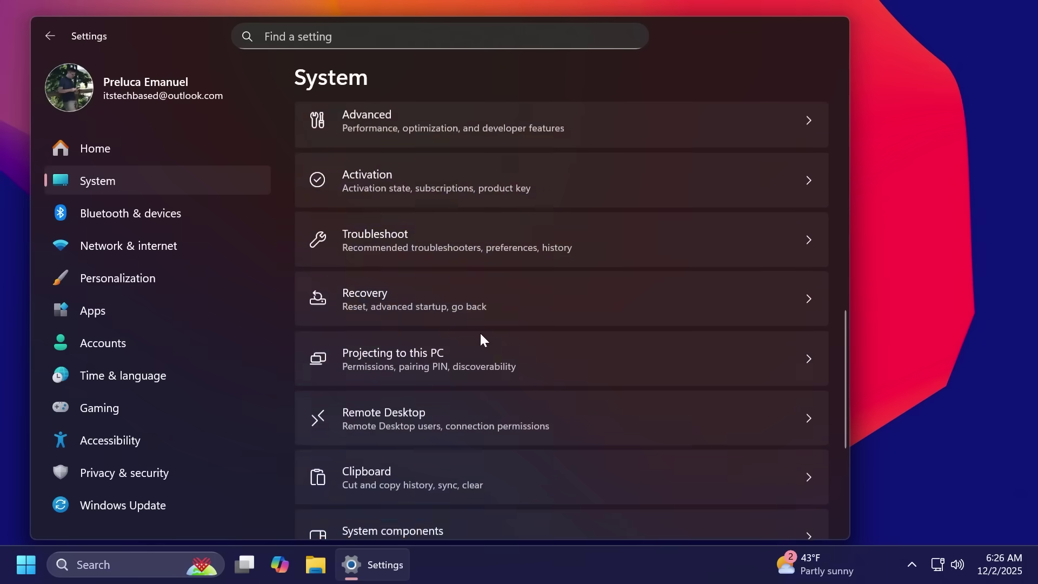
left_click(390, 493)
scroll(470, 372, "down", 8)
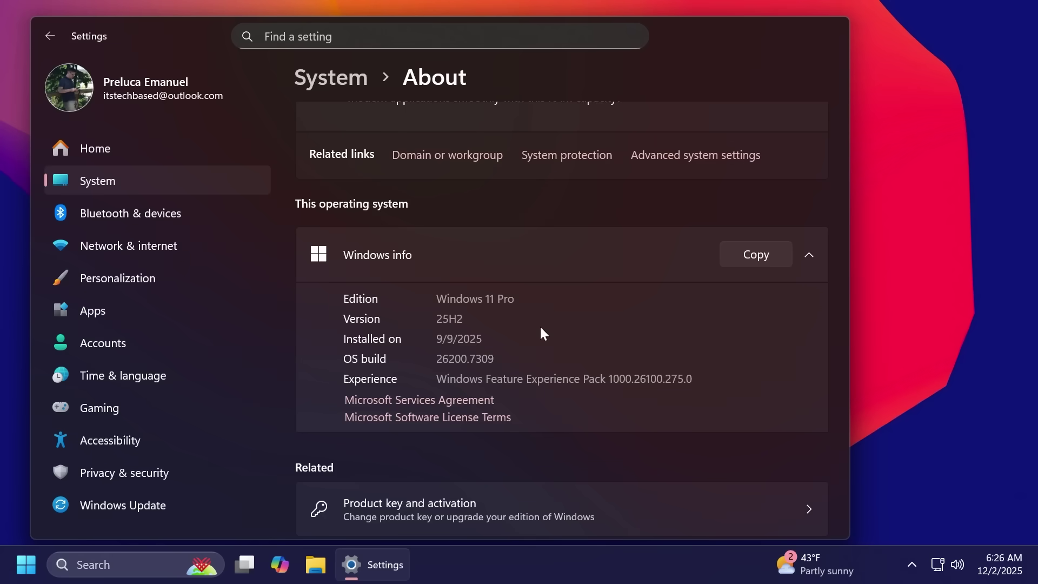
left_click(830, 29)
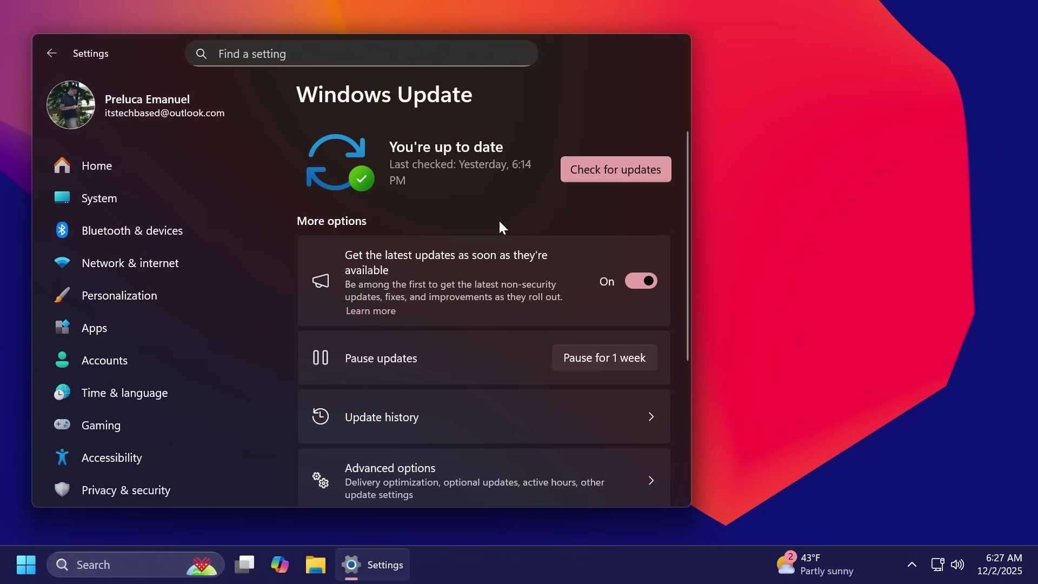
Step: Check for updates twice until the Defender security intelligence update finishes, then close Settings
left_click(601, 174)
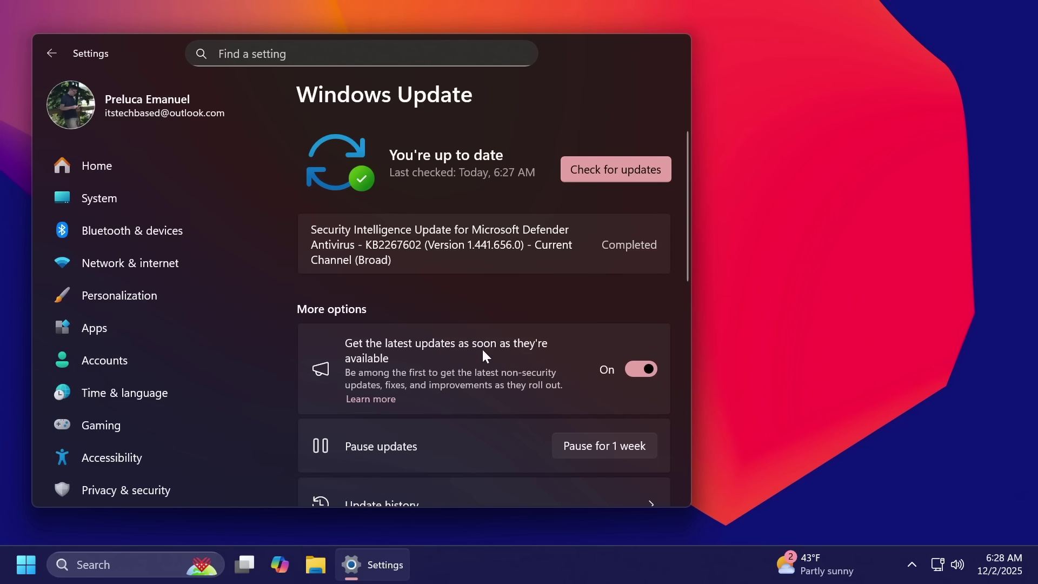
left_click(612, 170)
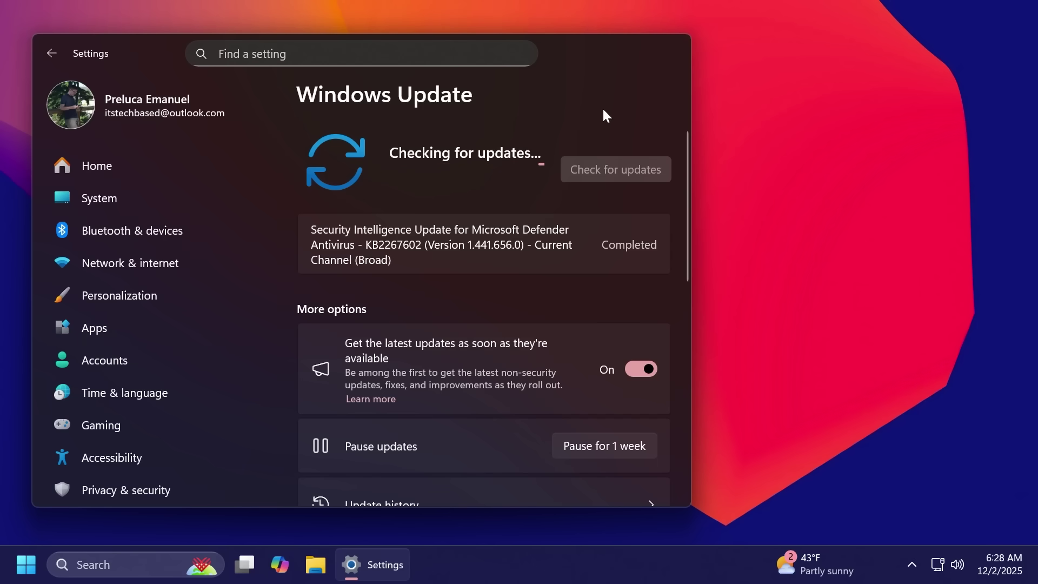
key("alt+F4")
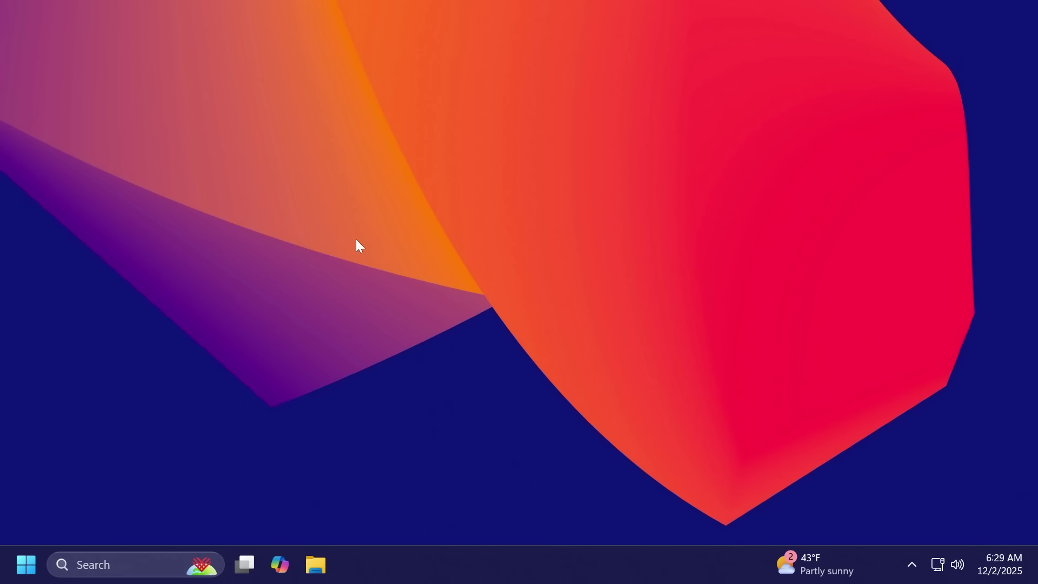
Step: Show System > Advanced > Virtual Workspaces, listing Containers, Virtual Machine Platform and Windows Sandbox
key("super+i")
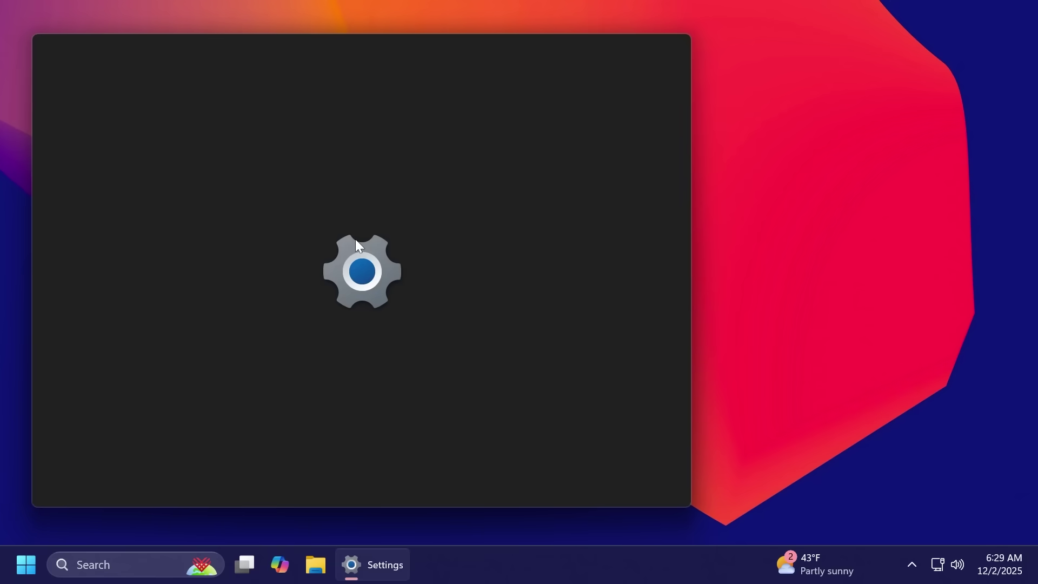
left_click(128, 200)
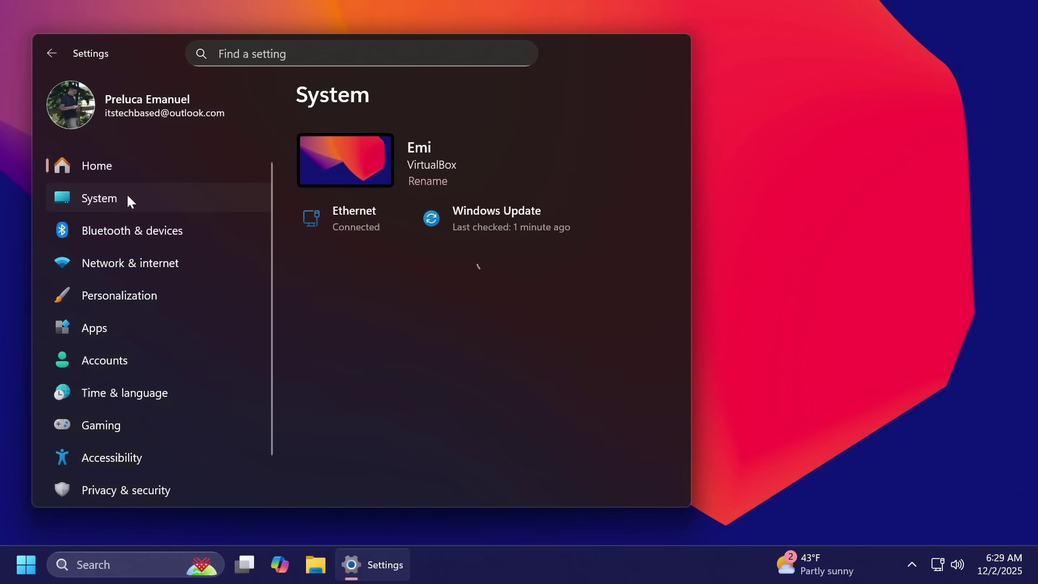
scroll(451, 268, "down", 3)
scroll(441, 270, "down", 4)
left_click(426, 286)
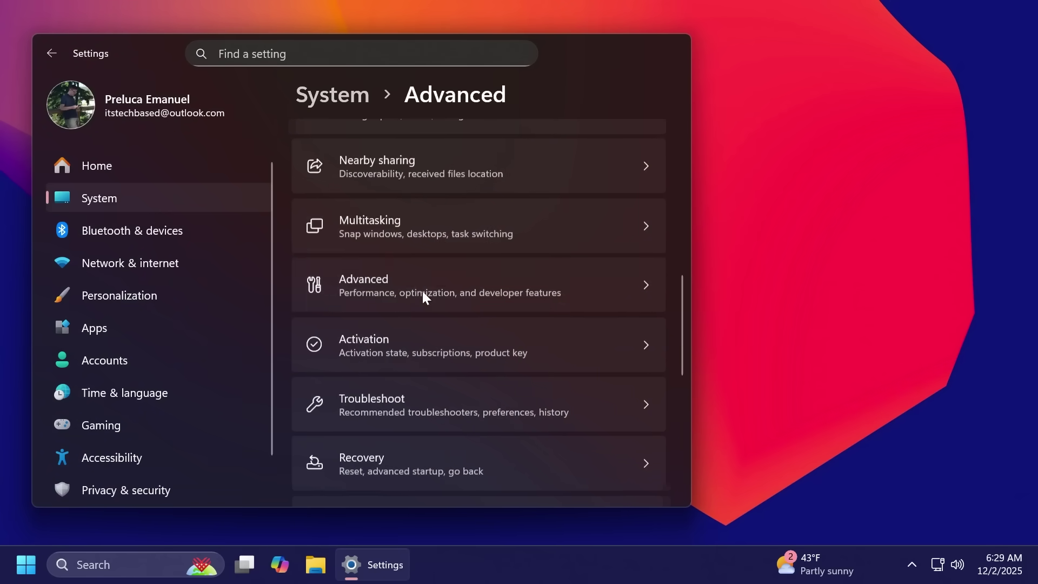
scroll(439, 301, "down", 3)
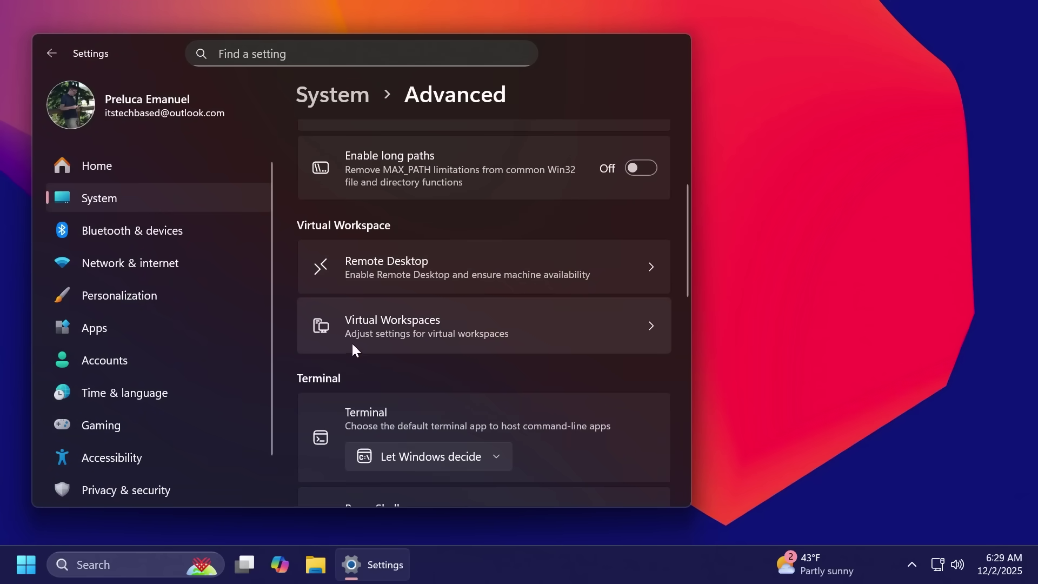
left_click(423, 325)
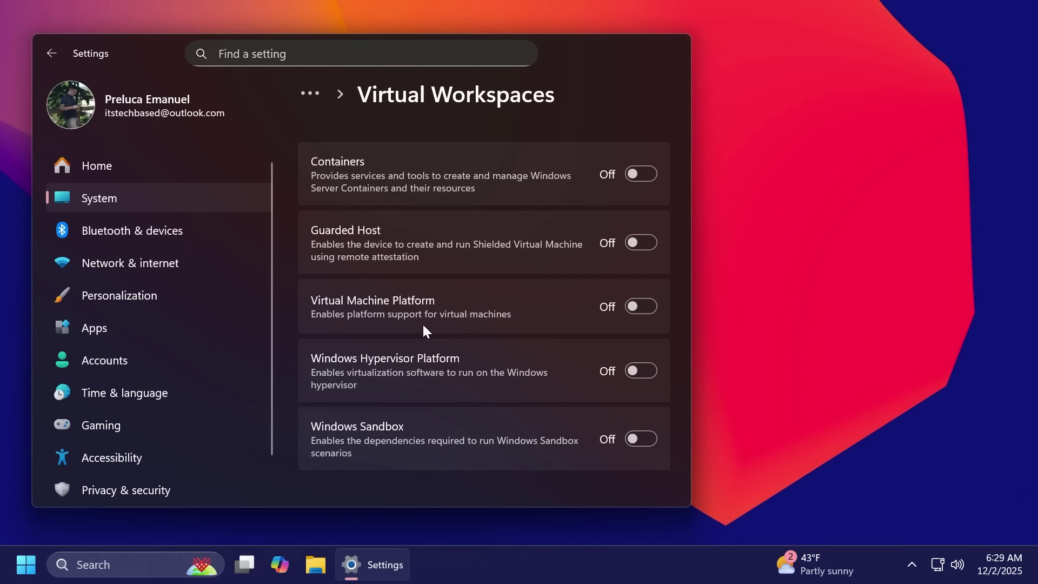
Step: Close Settings, then view the background type choices under Personalization > Background
key("alt+F4")
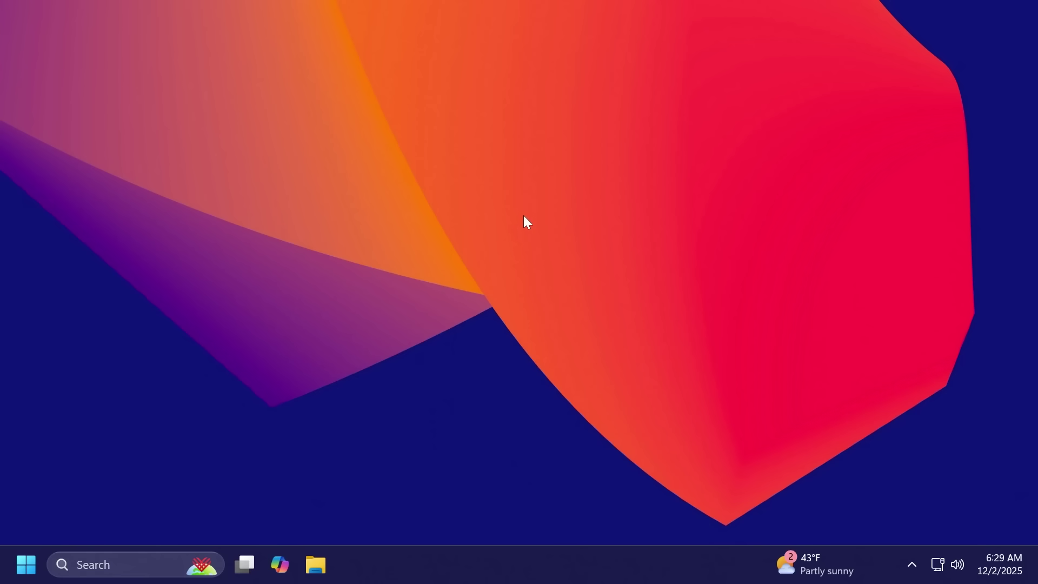
right_click(523, 216)
left_click(582, 382)
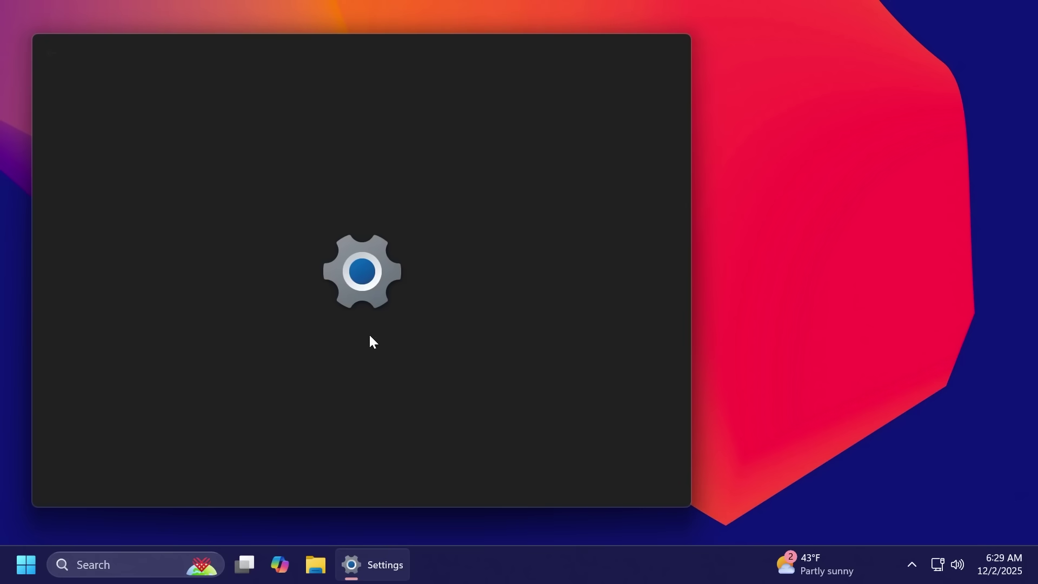
scroll(409, 325, "down", 3)
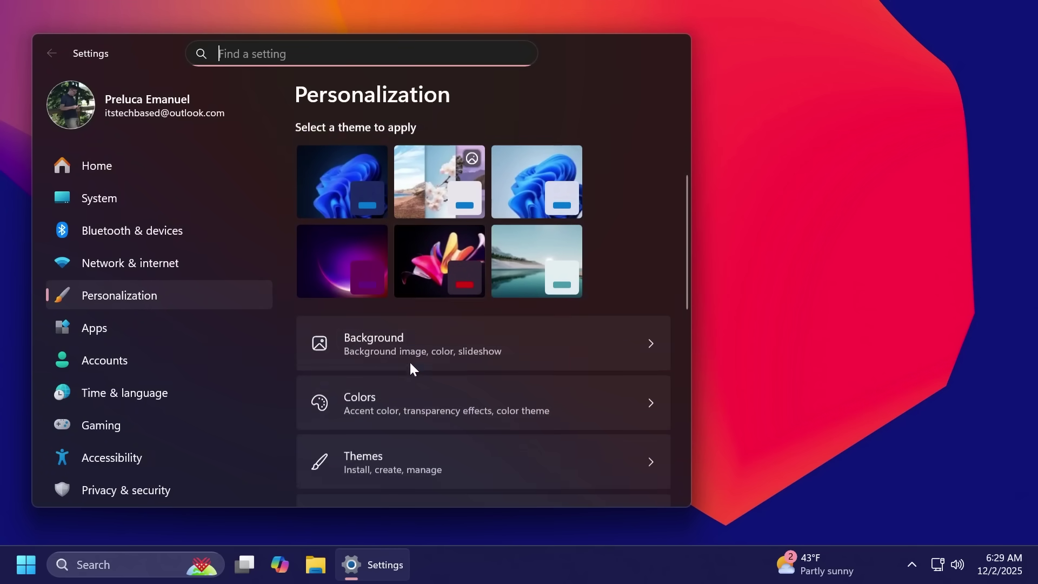
left_click(405, 319)
left_click(595, 334)
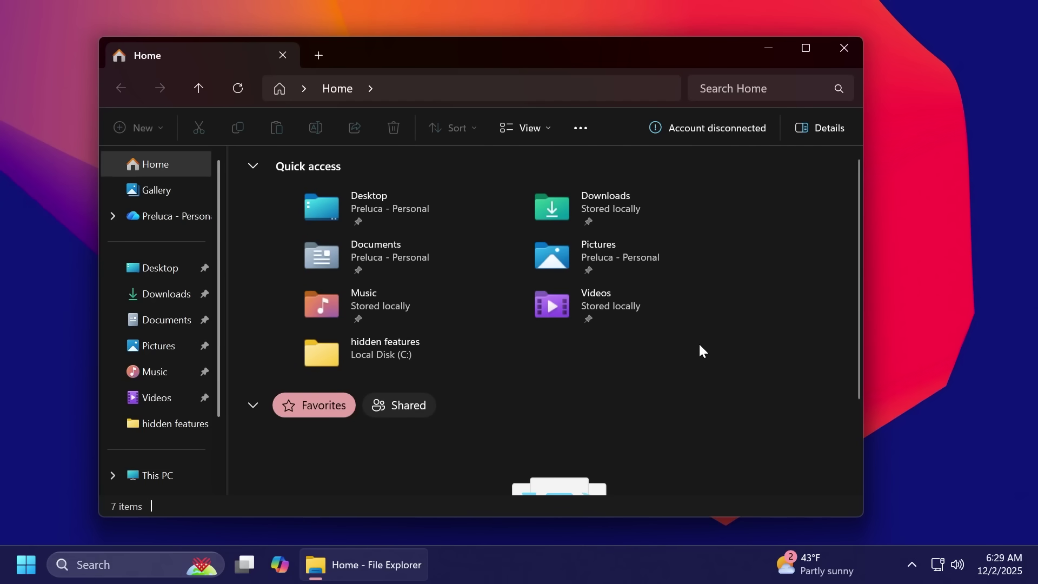
Step: Try to permanently delete the ProgramData folder on Local Disk (C:), then cancel the prompt
scroll(220, 325, "down", 2)
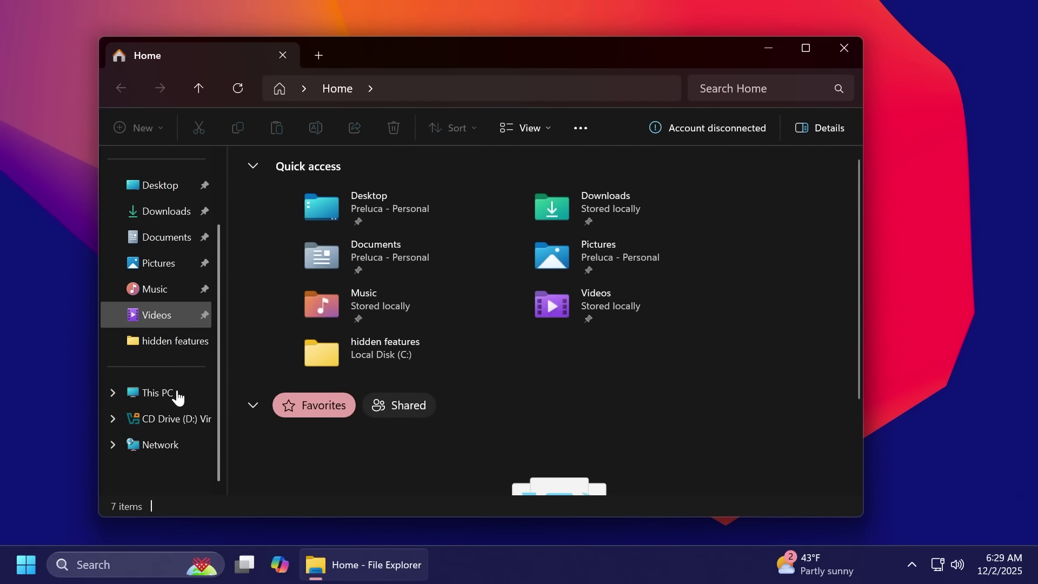
left_click(160, 393)
double_click(339, 192)
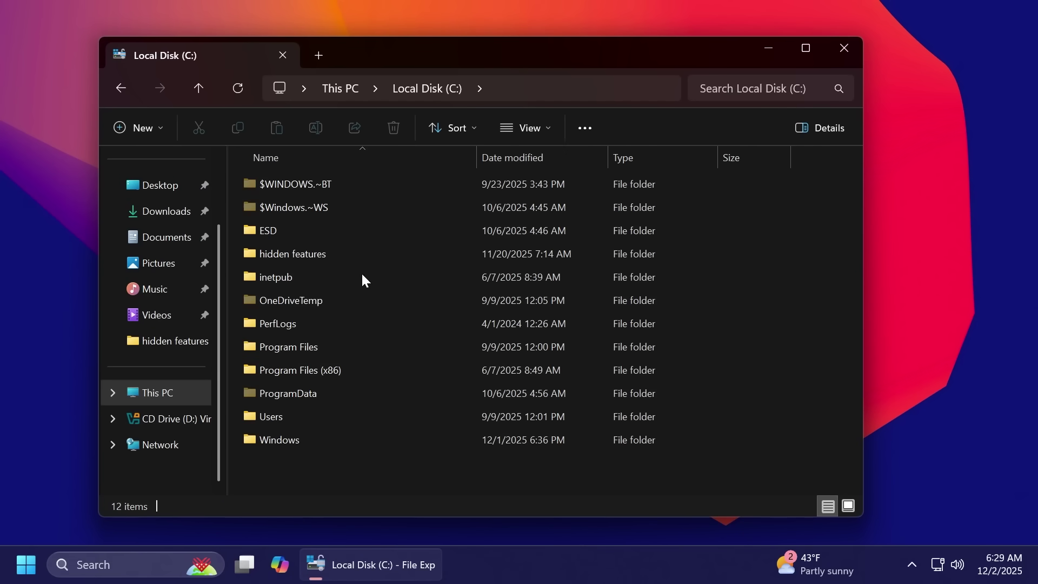
left_click(317, 394)
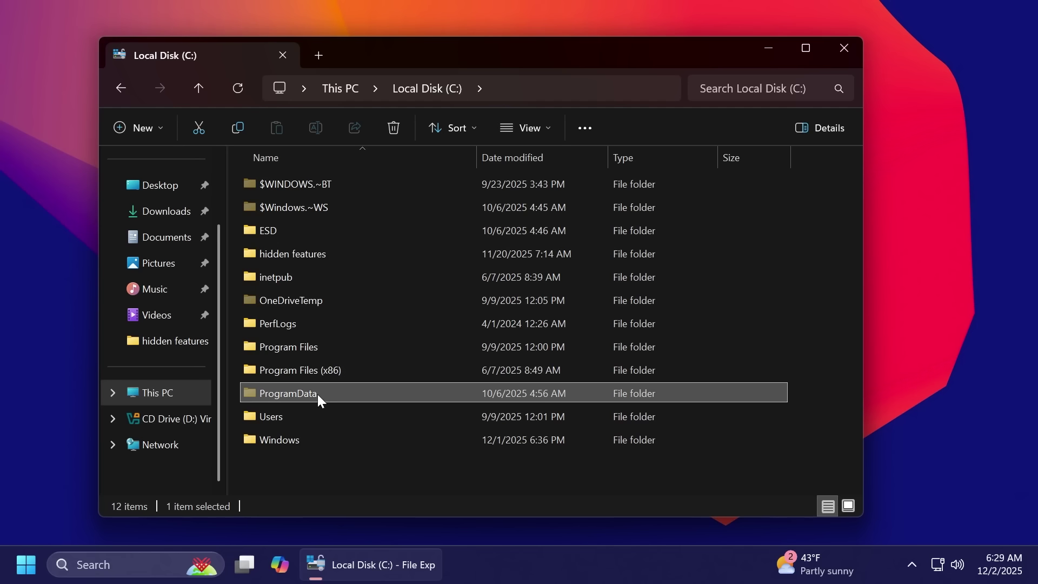
key("shift+Delete")
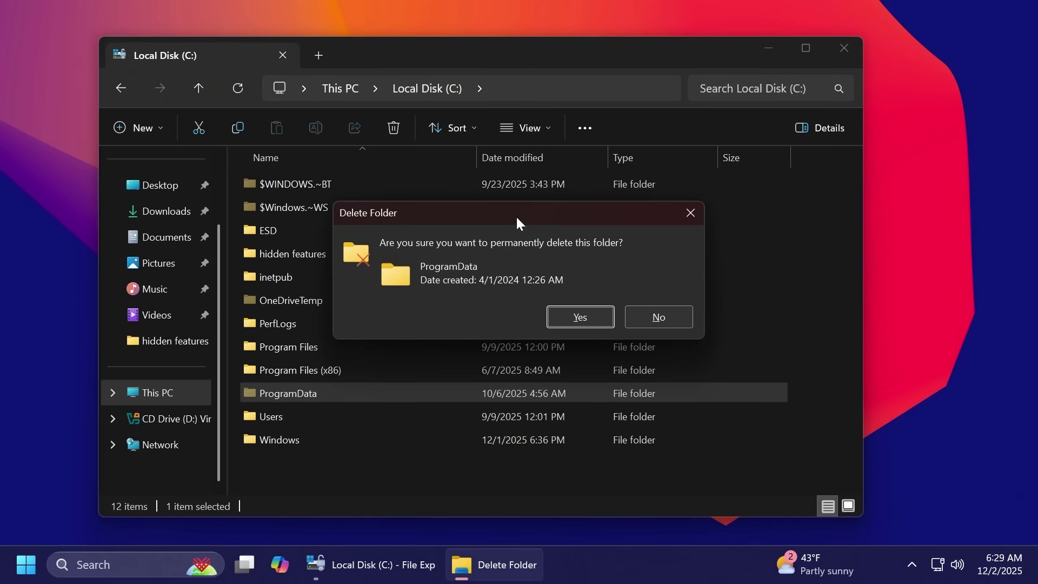
left_click_drag(511, 223, 525, 251)
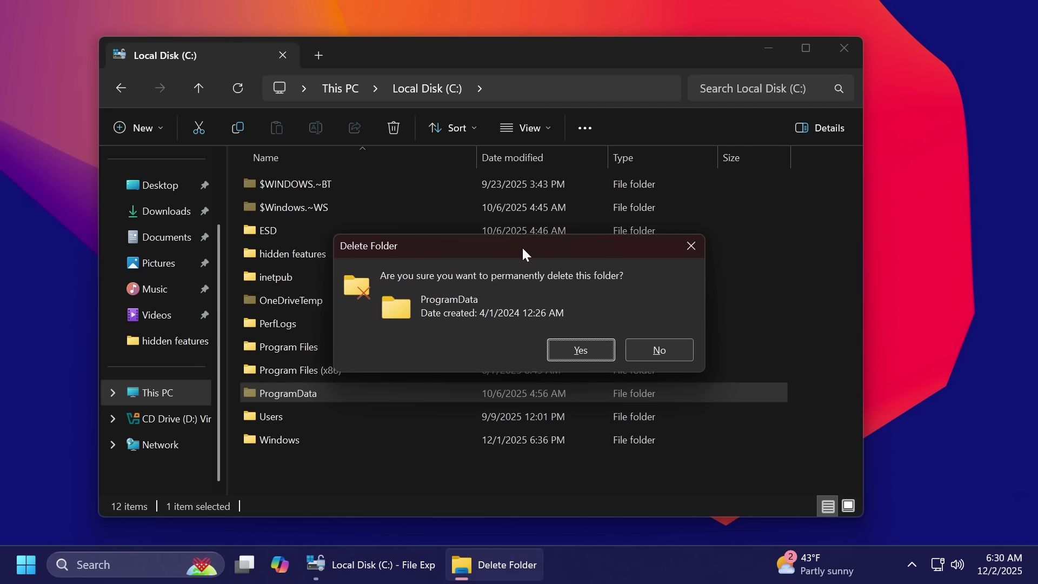
key("Escape")
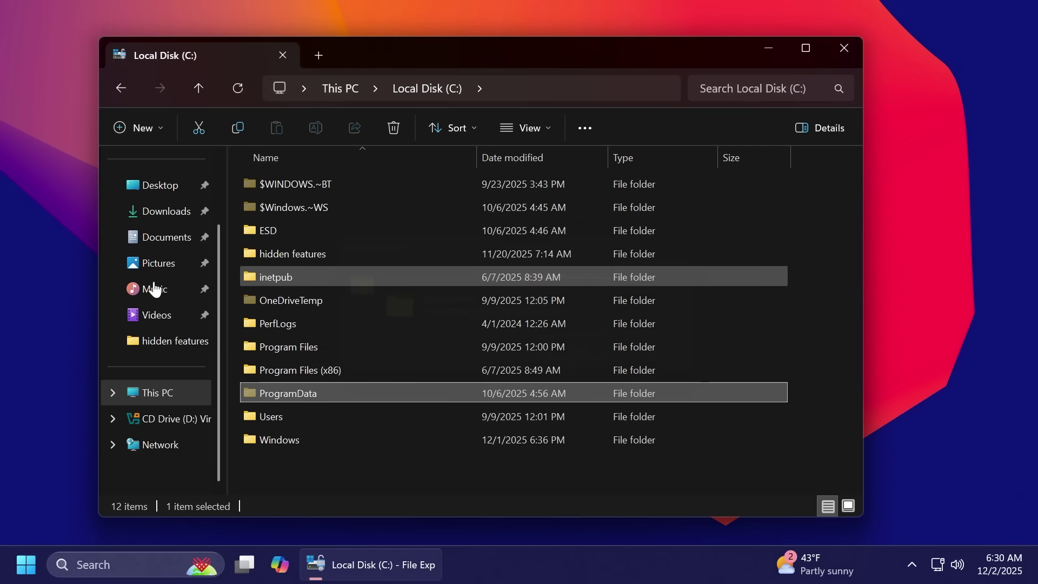
Step: Select the most recent downloaded image in Downloads and show its shortcut menu
left_click(162, 211)
left_click(315, 202)
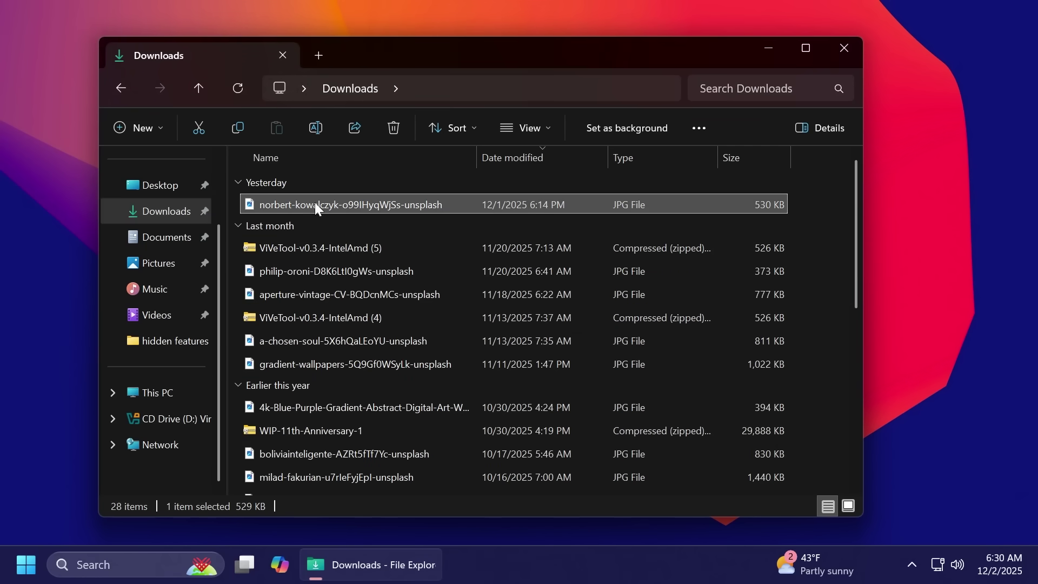
right_click(314, 202)
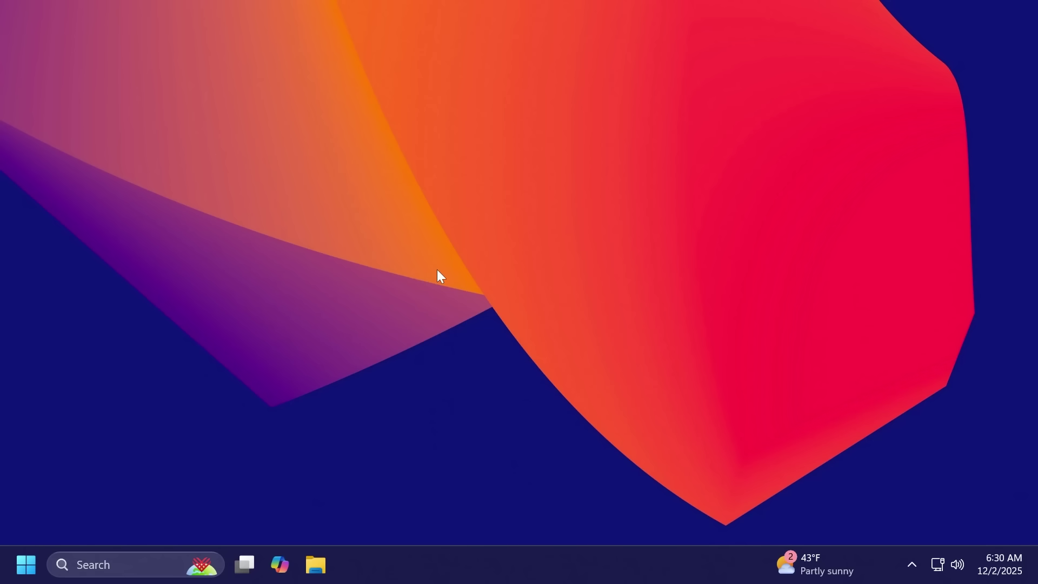
Step: Reopen Settings at Bluetooth & devices > Mobile devices
key("super+i")
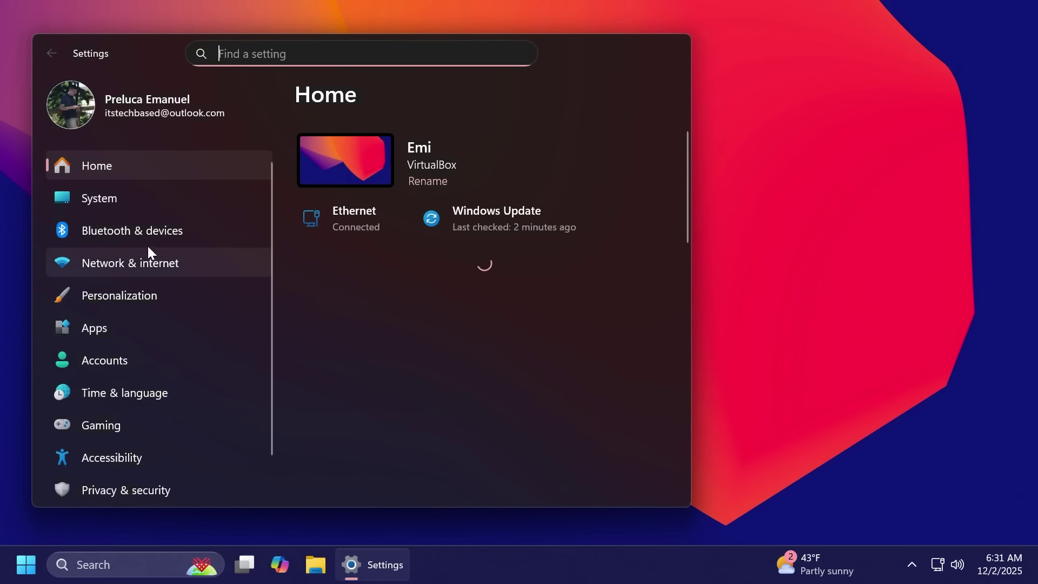
left_click(138, 234)
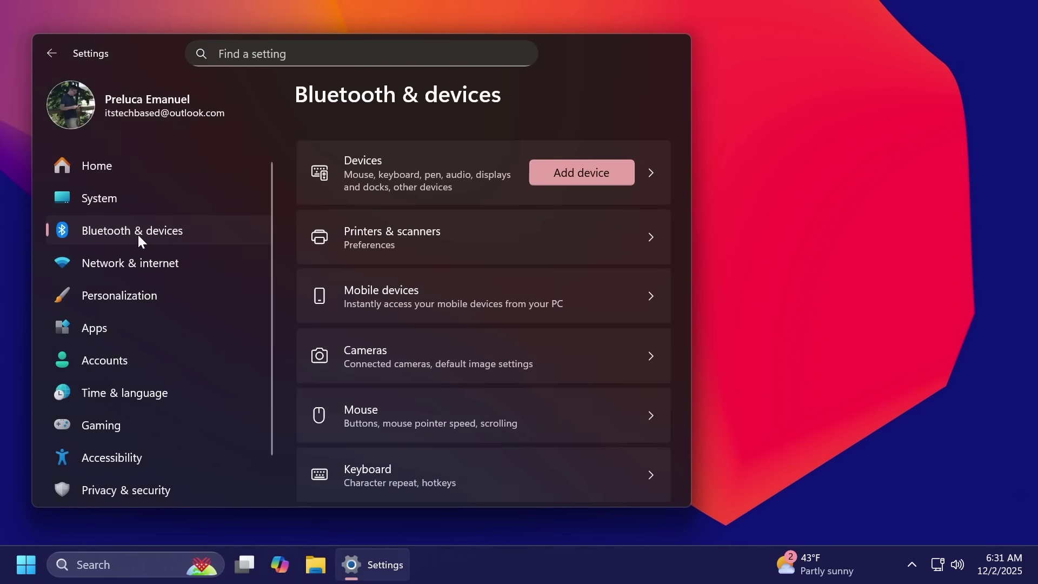
left_click(425, 297)
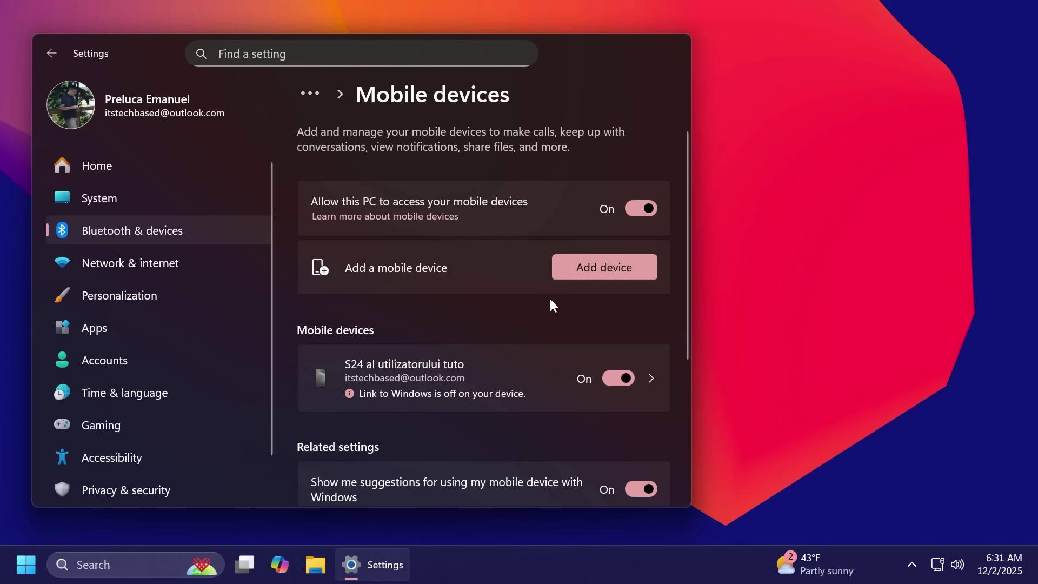
scroll(406, 271, "down", 4)
scroll(437, 313, "up", 3)
scroll(424, 312, "up", 3)
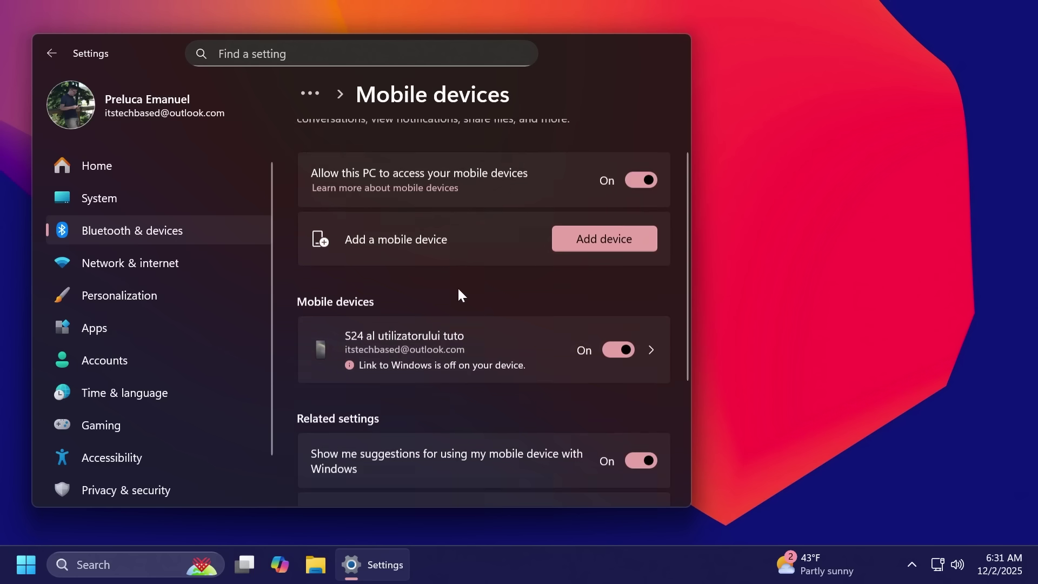
Step: Browse the S24 phone's Features list, then switch to the Accounts page
left_click(450, 356)
scroll(459, 259, "down", 1)
scroll(459, 262, "down", 6)
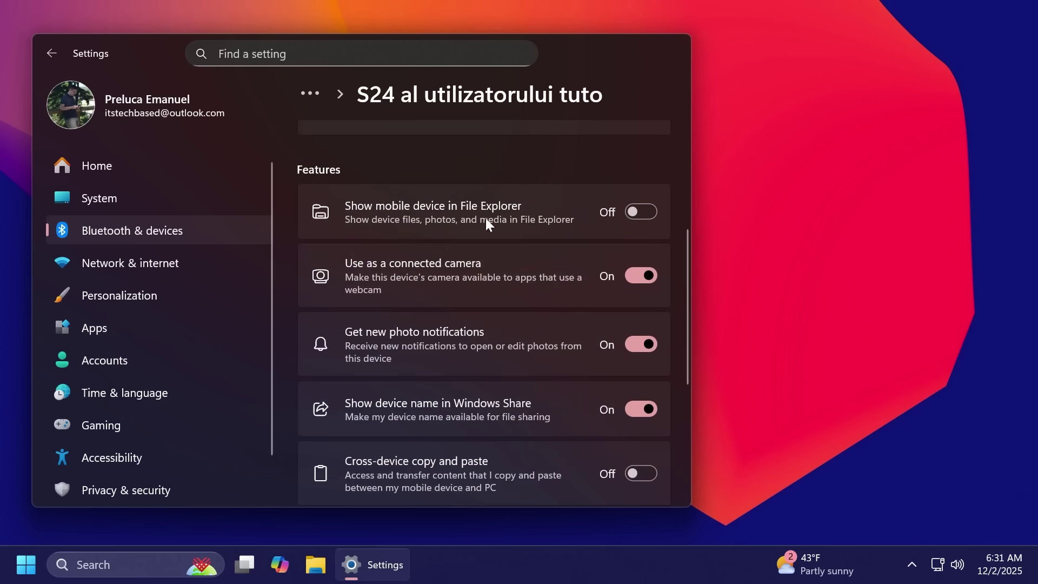
scroll(482, 355, "up", 3)
scroll(456, 308, "down", 1)
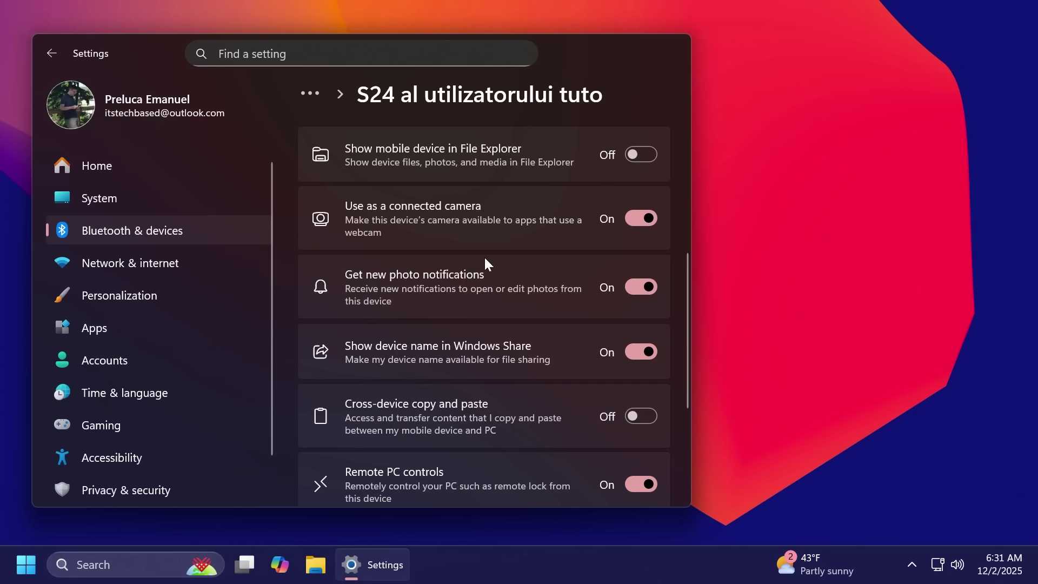
left_click(141, 361)
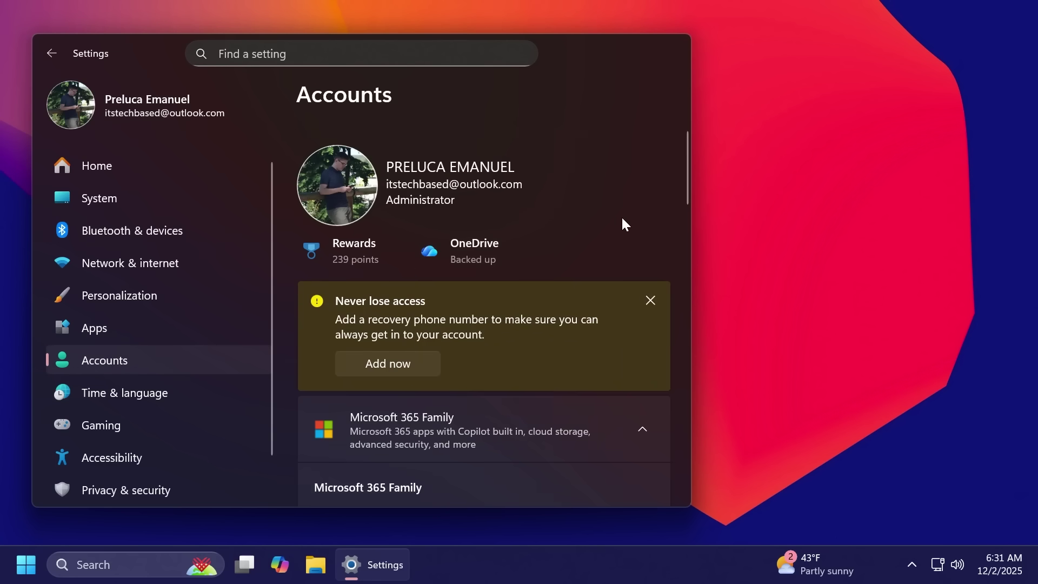
Step: Open System > Recovery > Quick machine recovery settings
left_click(125, 200)
scroll(461, 288, "down", 8)
scroll(461, 292, "down", 3)
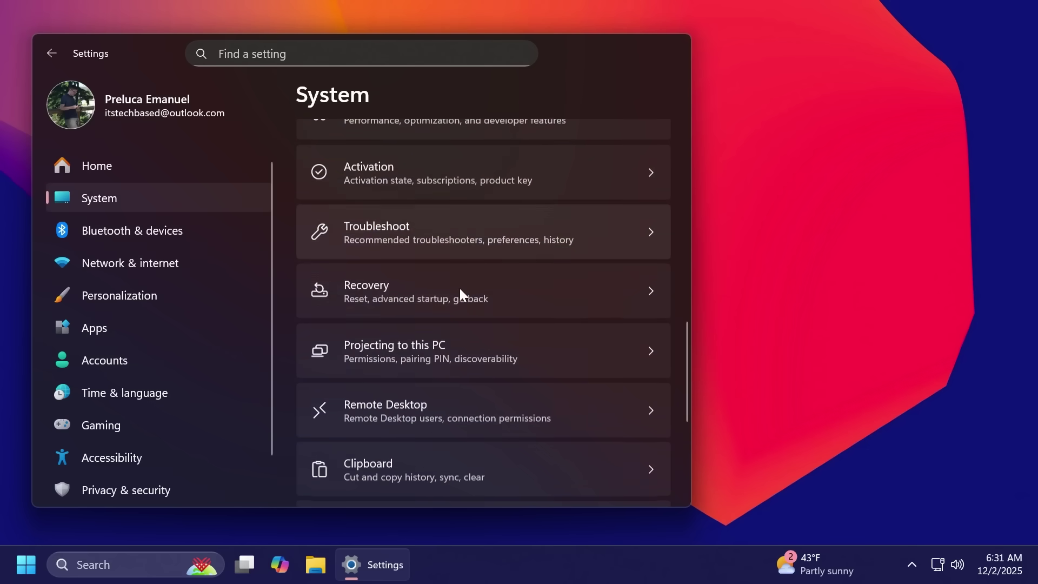
left_click(439, 301)
scroll(398, 404, "down", 3)
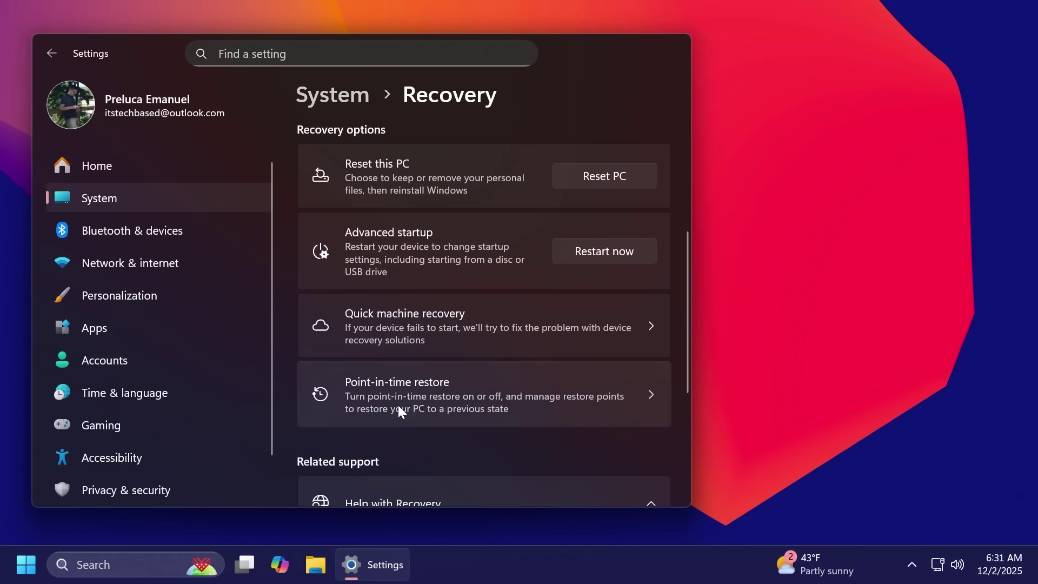
left_click(410, 324)
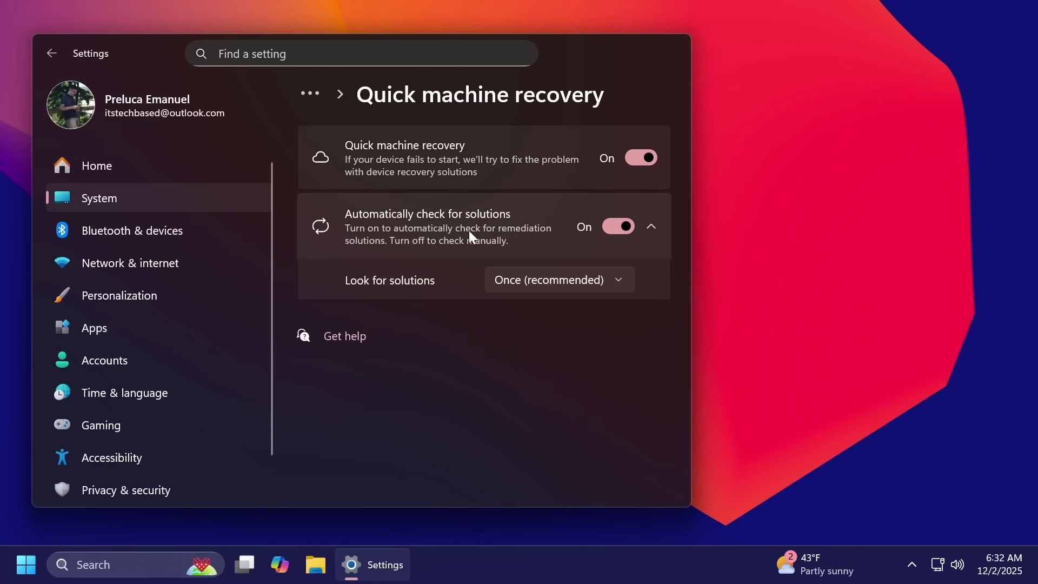
Step: View the Point-in-time restore settings under System > Recovery, then move to Accessibility
left_click(151, 200)
scroll(437, 313, "down", 5)
scroll(437, 313, "down", 5)
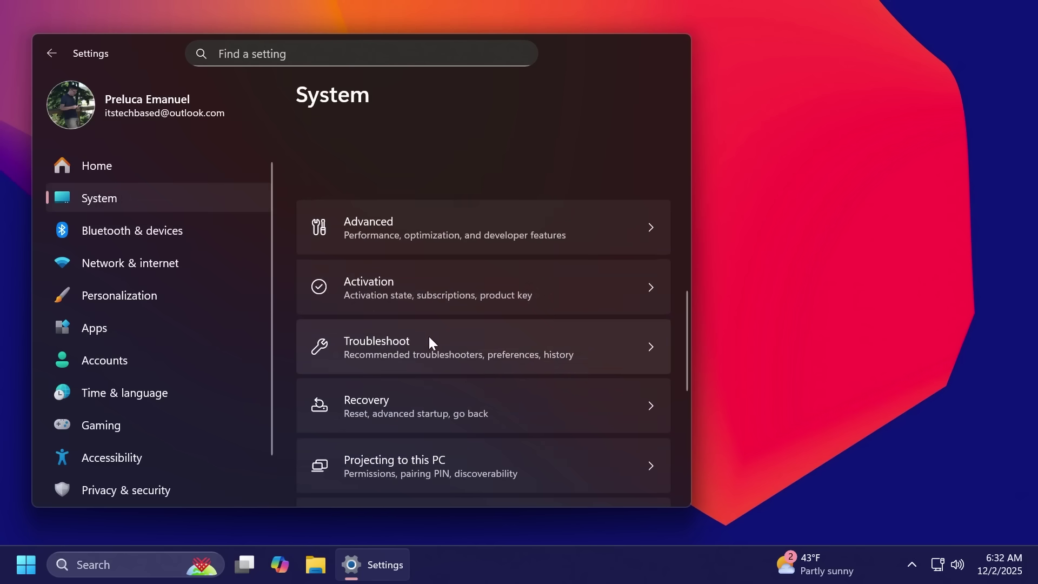
left_click(412, 407)
scroll(441, 368, "down", 5)
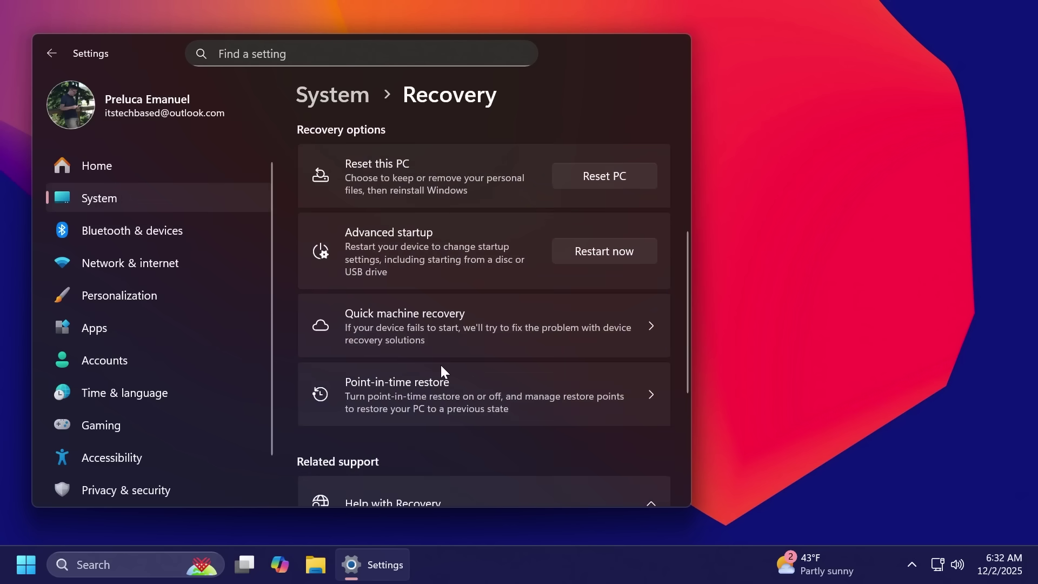
left_click(424, 345)
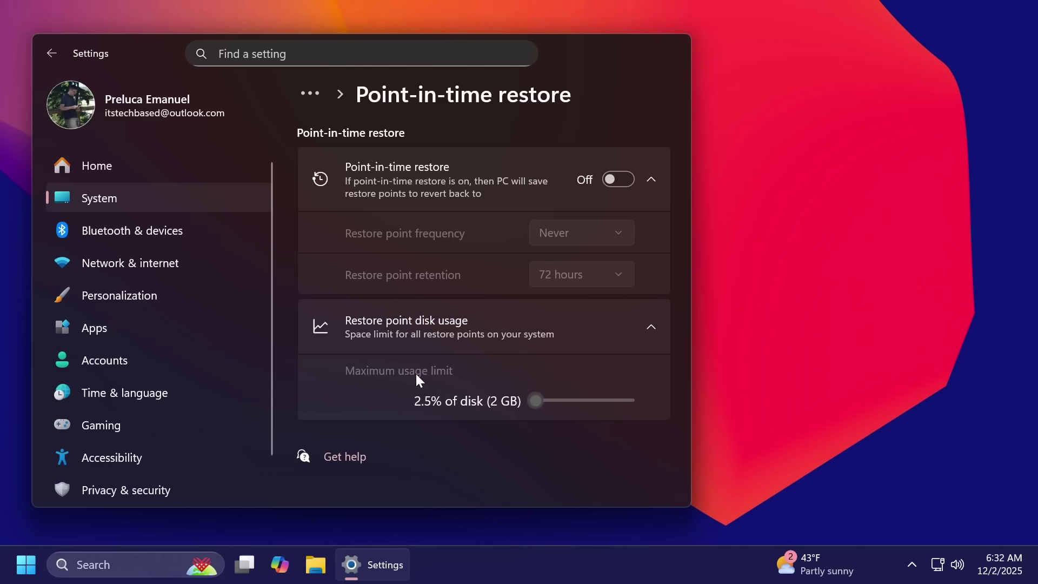
left_click(174, 454)
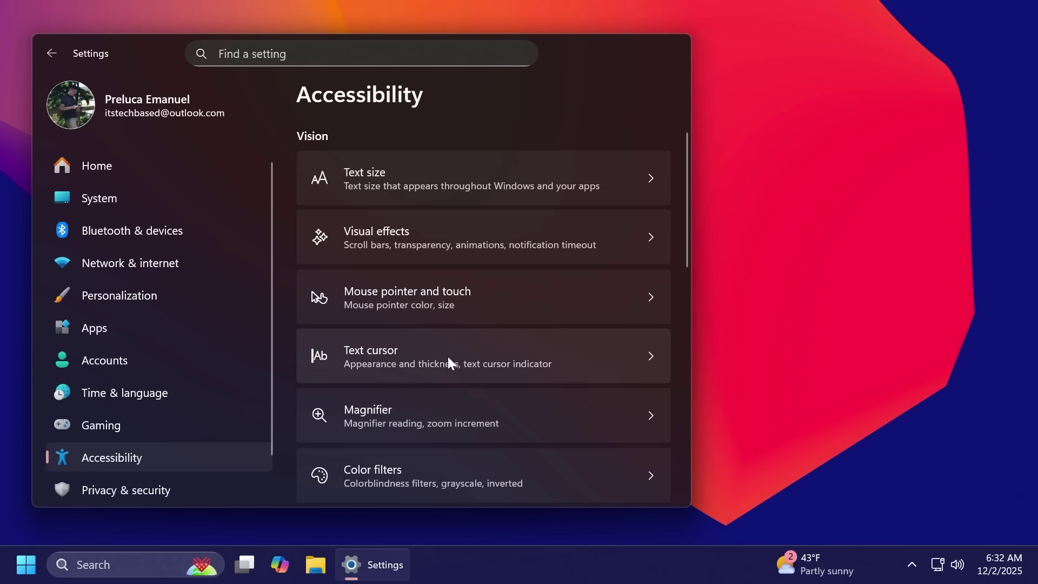
Step: Look through the Accessibility text cursor indicator and thickness options
scroll(447, 356, "down", 3)
left_click(411, 193)
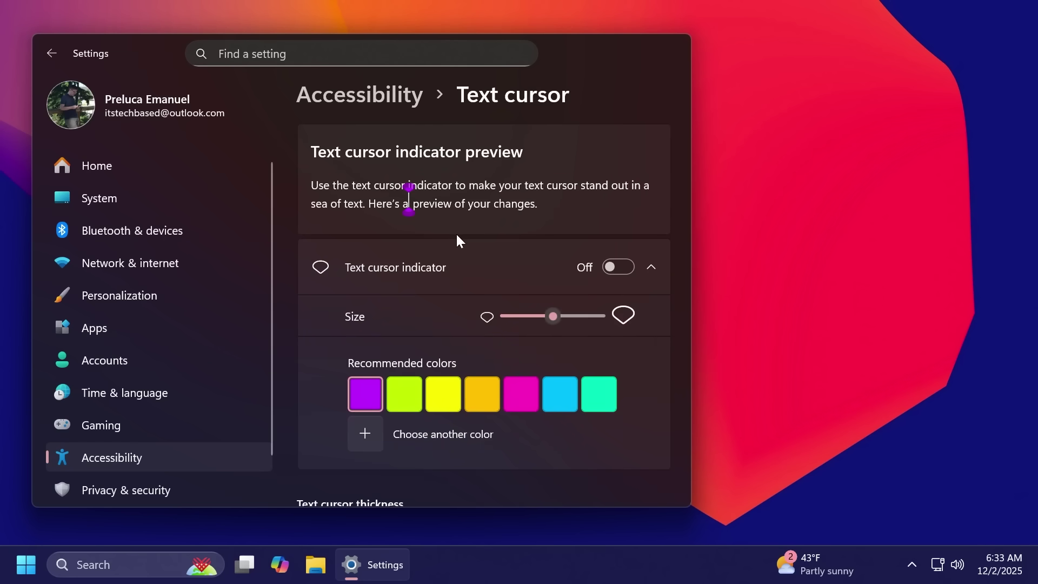
scroll(466, 261, "down", 5)
scroll(467, 264, "down", 2)
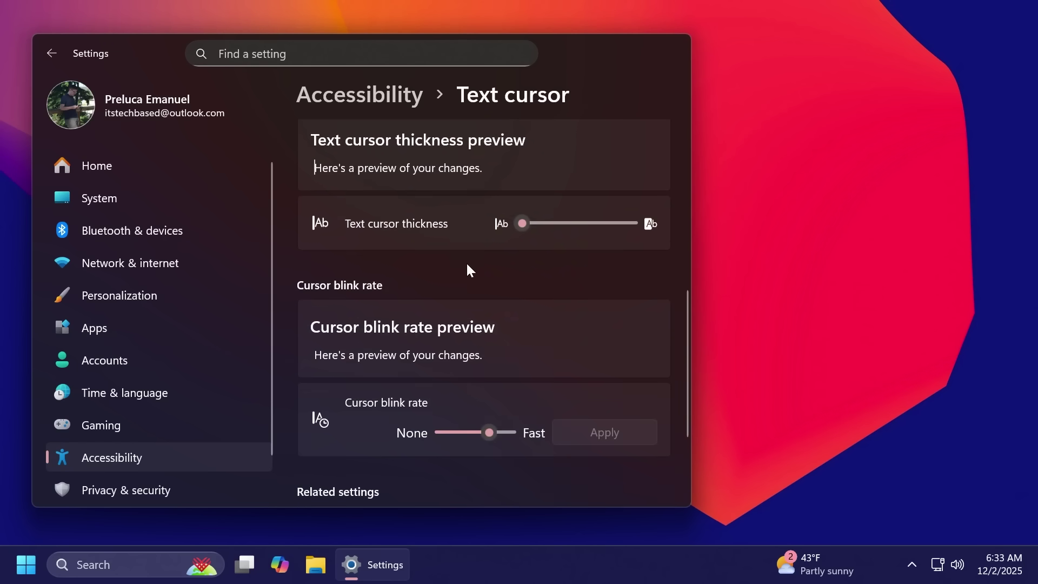
Step: Go back to Accessibility and show the Keyboard page with Sticky, Filter and Toggle keys
left_click(357, 96)
scroll(479, 285, "down", 10)
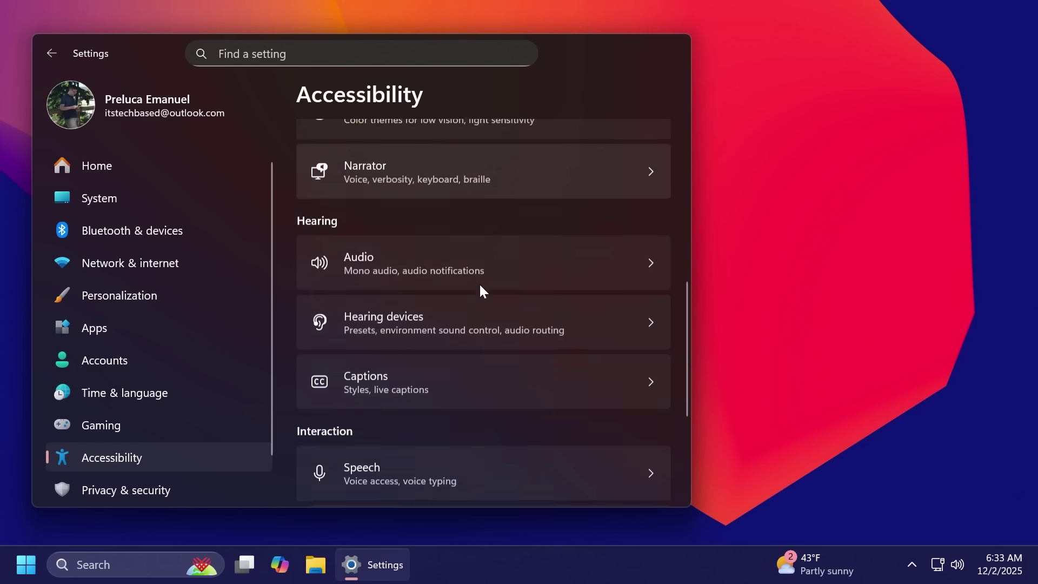
left_click(448, 331)
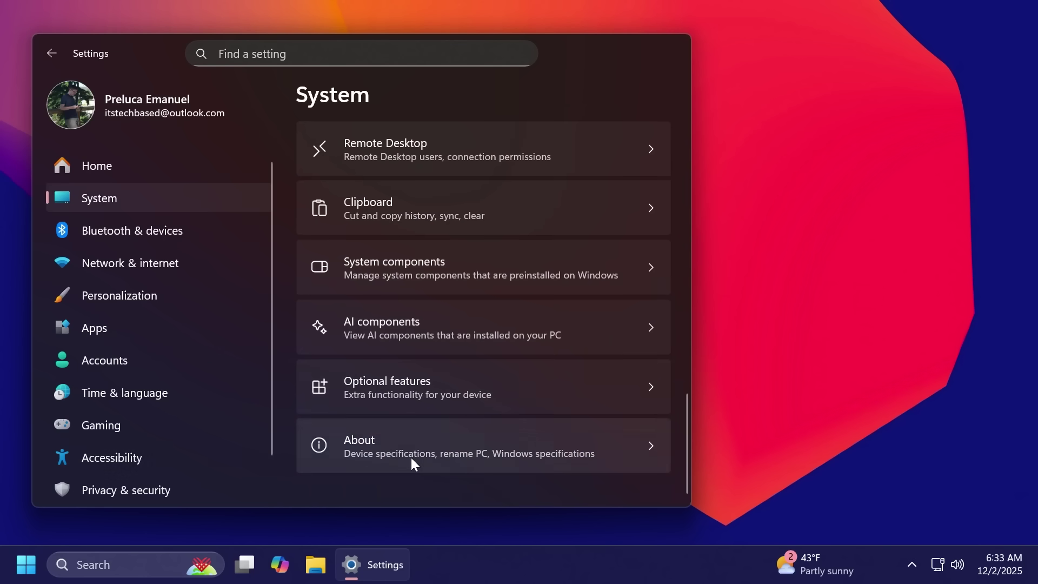
Step: Review device specs and Windows 11 Pro 25H2 build 26200.7309 on System > About
left_click(411, 457)
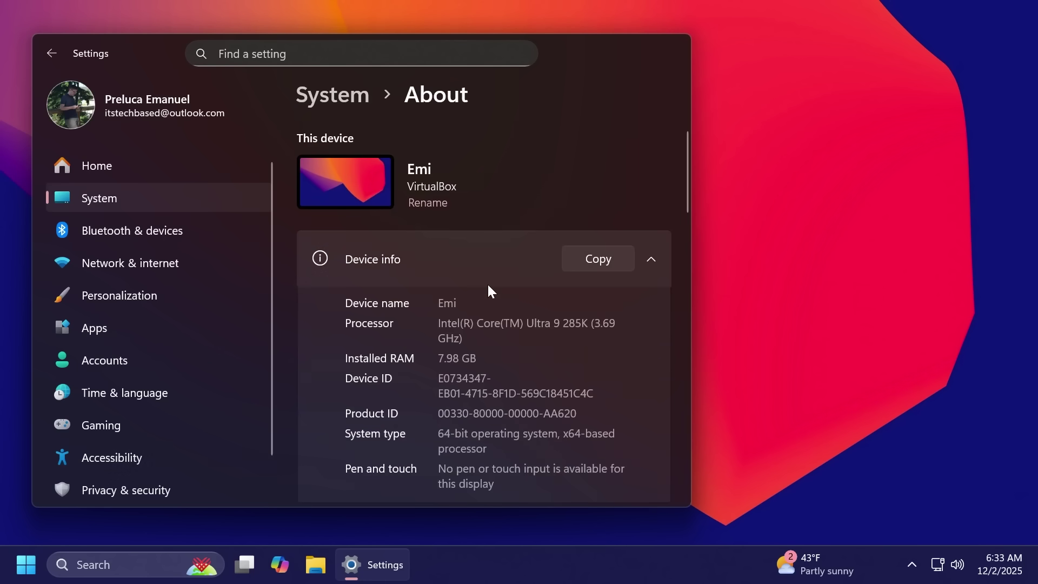
scroll(476, 274, "down", 5)
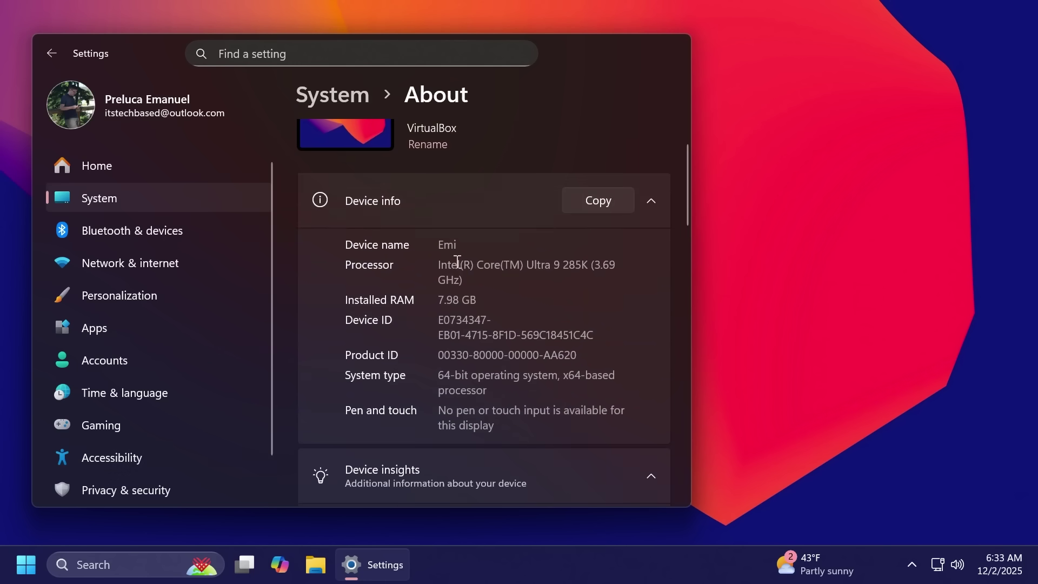
scroll(458, 258, "down", 2)
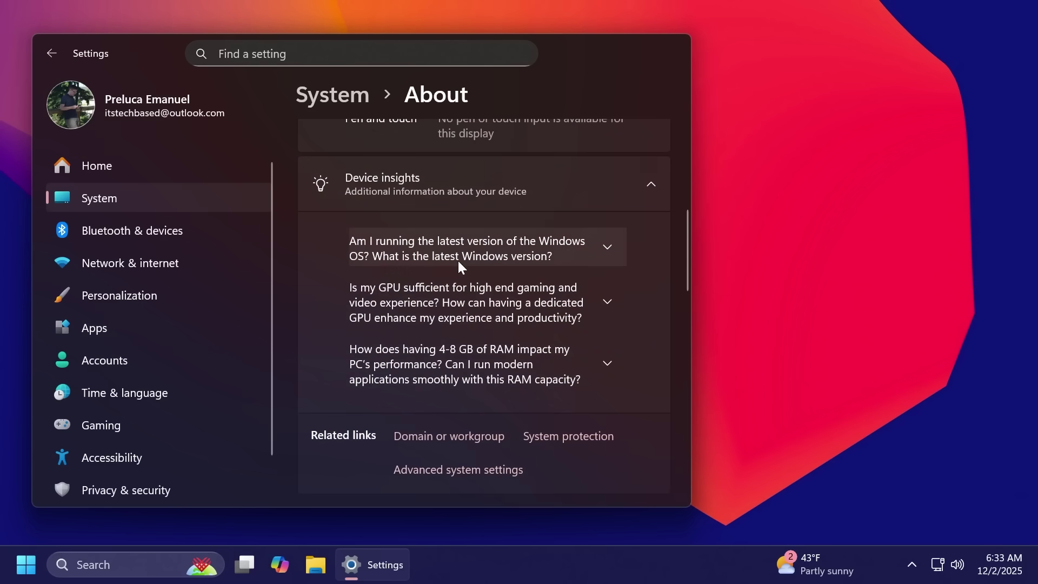
scroll(459, 260, "down", 1)
scroll(463, 257, "down", 4)
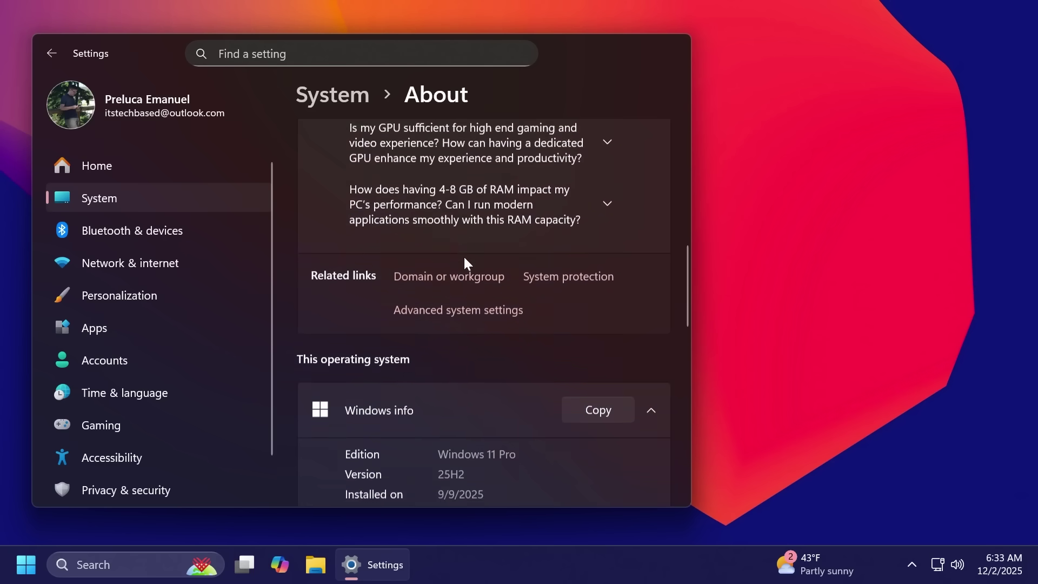
scroll(465, 258, "down", 1)
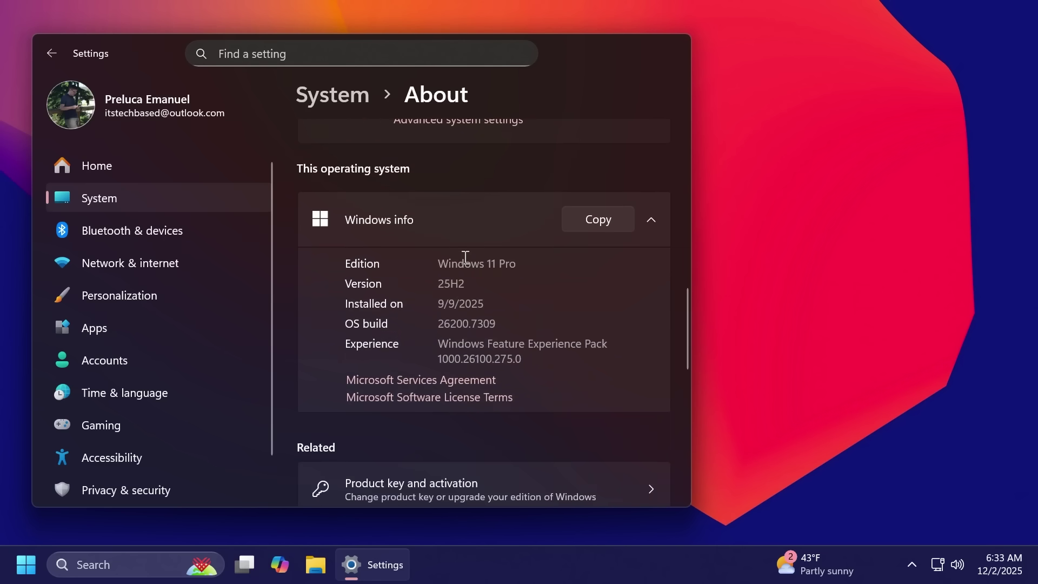
scroll(464, 258, "down", 9)
scroll(463, 258, "up", 4)
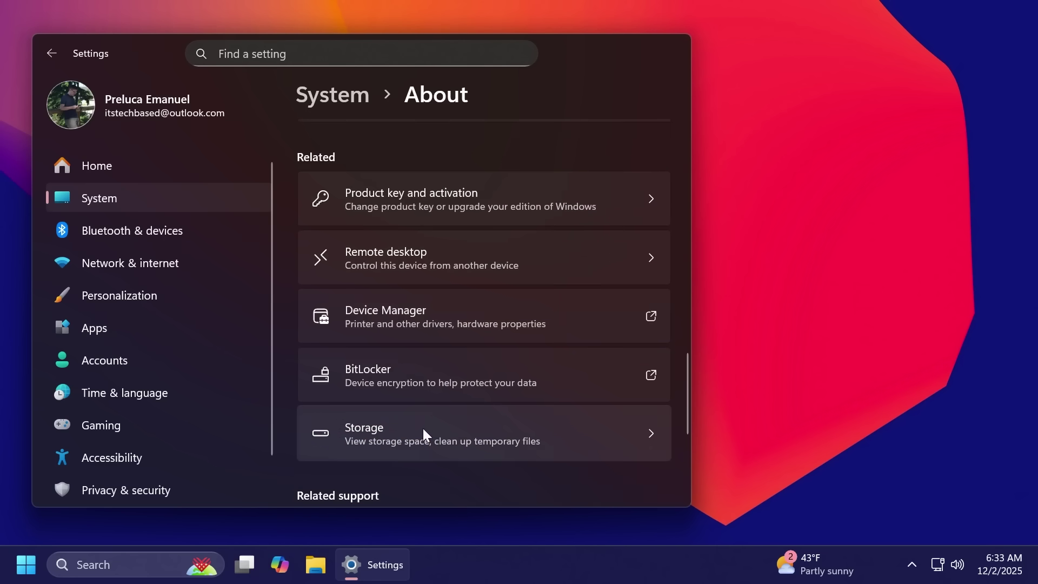
Step: Close the Settings and File Explorer windows from the taskbar, then open Taskbar settings
key("super+d")
key("super+e")
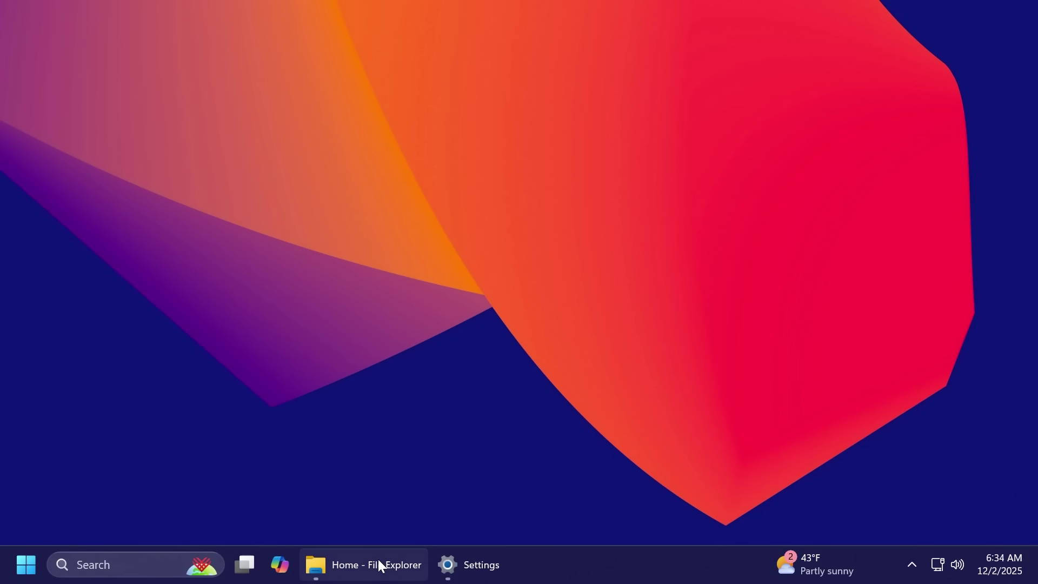
mouse_move(464, 566)
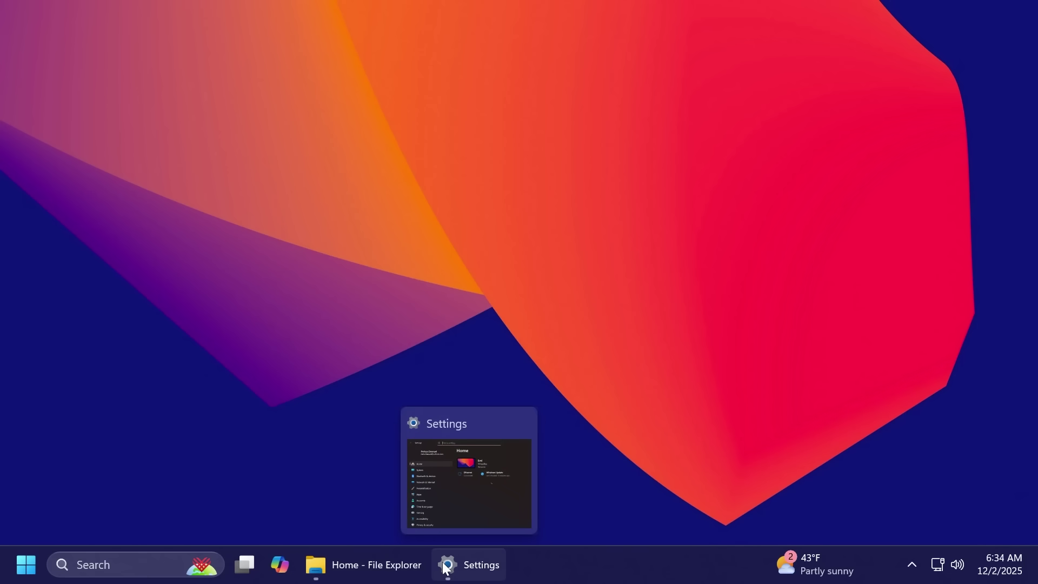
left_click(472, 562)
right_click(471, 557)
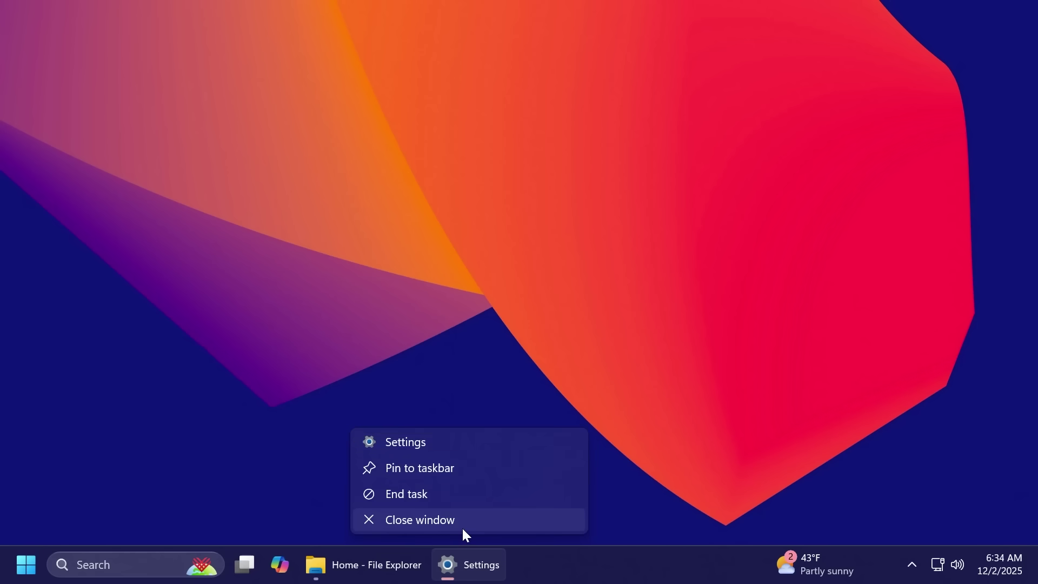
left_click(463, 524)
right_click(384, 569)
left_click(378, 527)
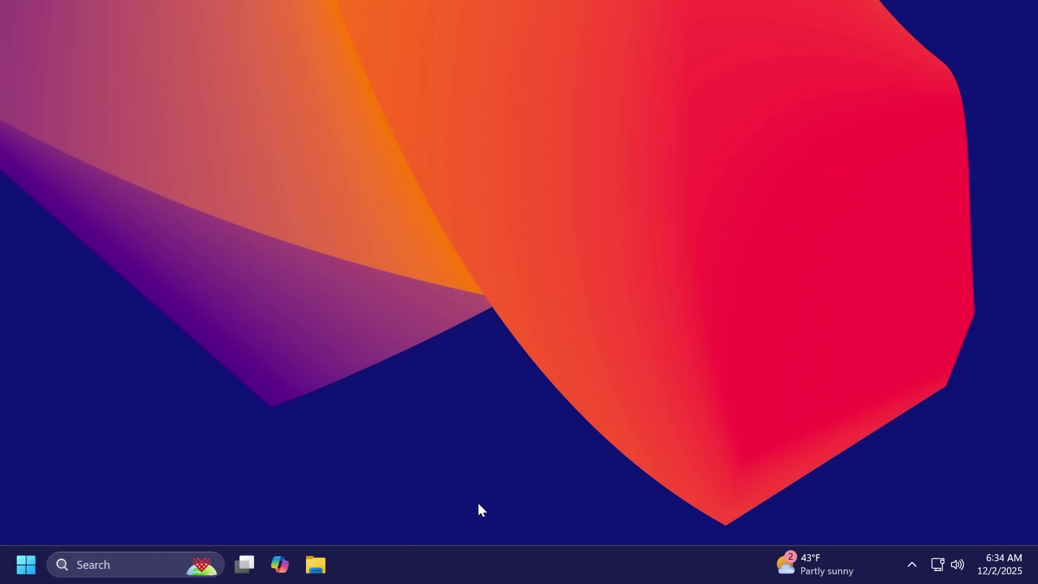
right_click(476, 562)
left_click(501, 531)
Step: Expand Taskbar behaviors to show the alignment, auto-hide and badge options, then close Settings
scroll(433, 315, "down", 10)
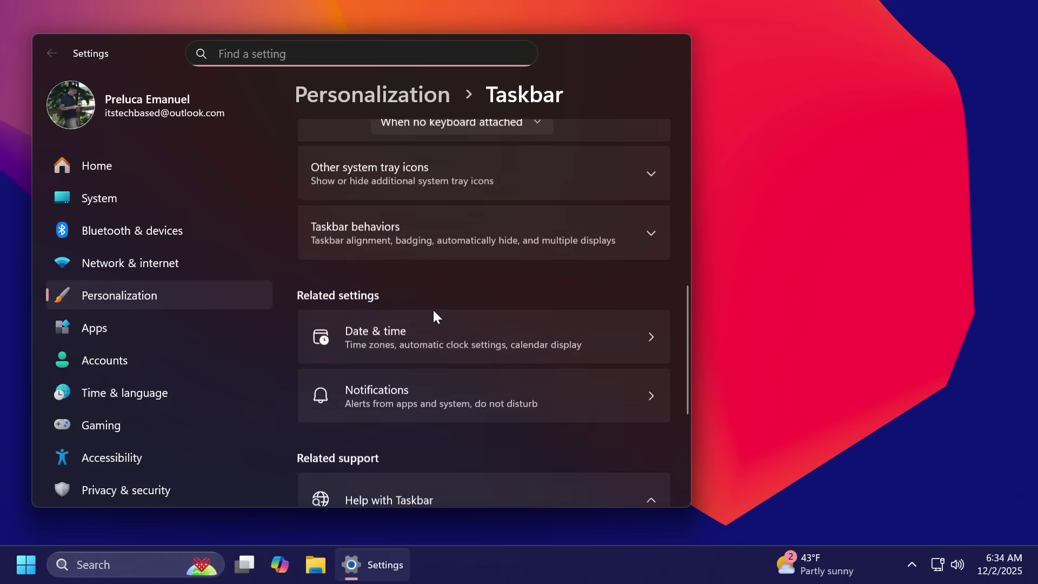
left_click(389, 176)
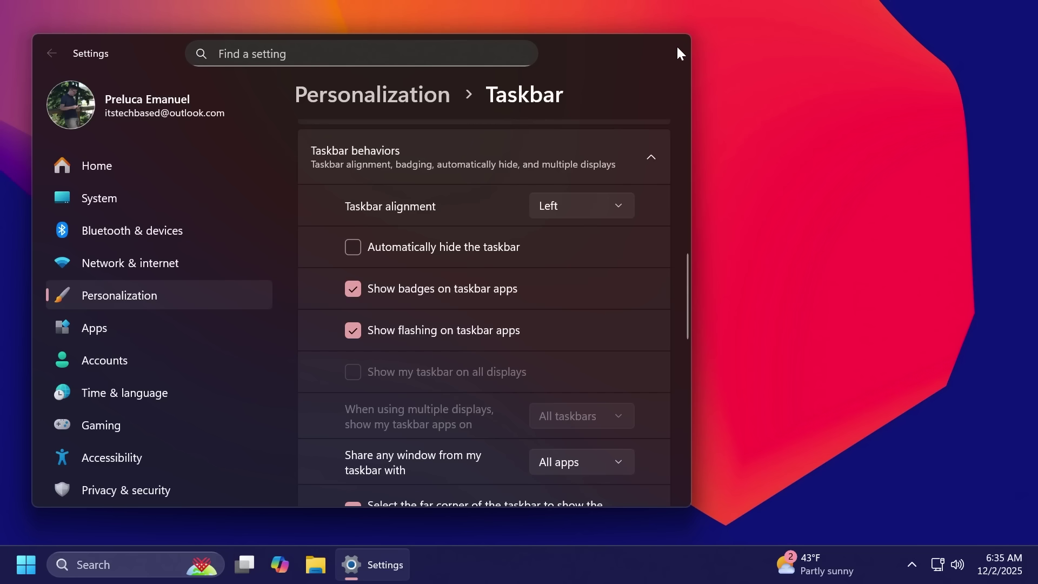
key("alt+F4")
Step: Show the Widgets board, then open the Downloads folder in File Explorer
left_click(789, 565)
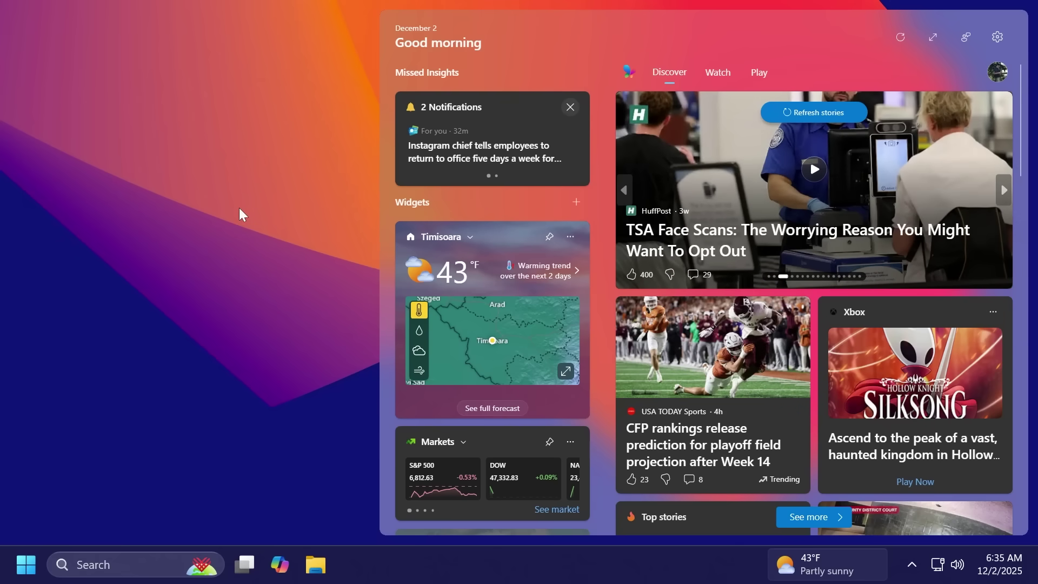
key("super+e")
left_click(157, 293)
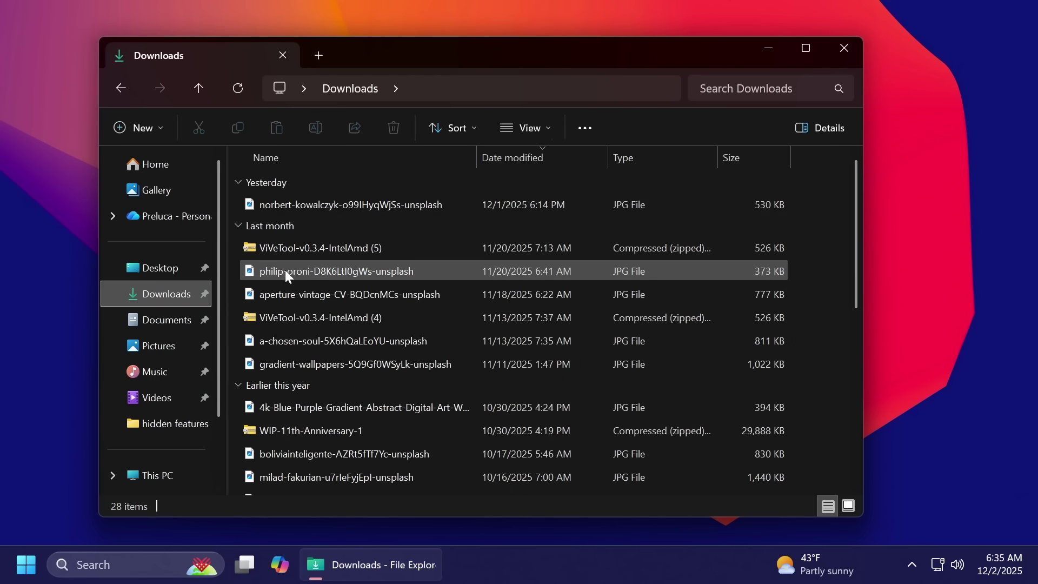
Step: Select two photos in Downloads, drop them onto the Drag Tray, and close File Explorer
left_click_drag(236, 274, 254, 296)
mouse_move(325, 295)
left_mouse_down()
mouse_move(476, 157)
mouse_move(496, 26)
mouse_move(493, 103)
mouse_move(308, 264)
mouse_move(378, 238)
left_mouse_up()
left_click(844, 49)
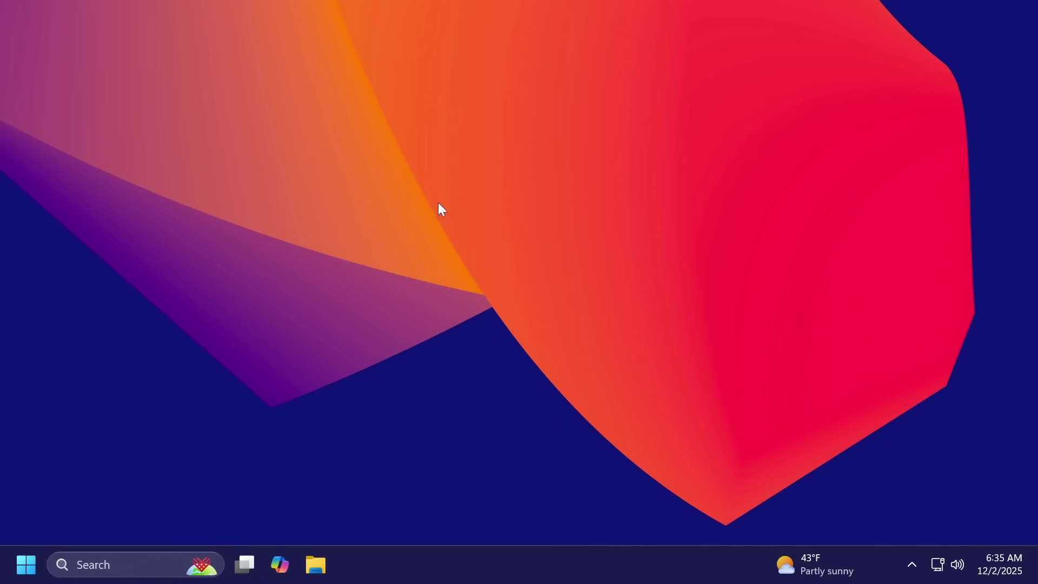
Step: Confirm the Drag Tray toggle is On under System > Nearby sharing, then close Settings
key("super+i")
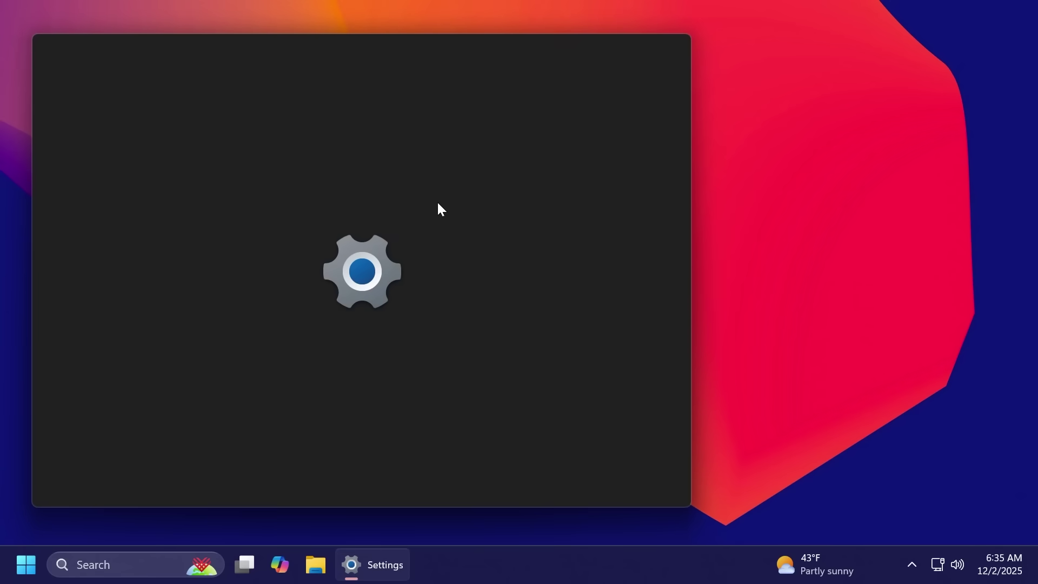
left_click(159, 199)
scroll(424, 286, "down", 6)
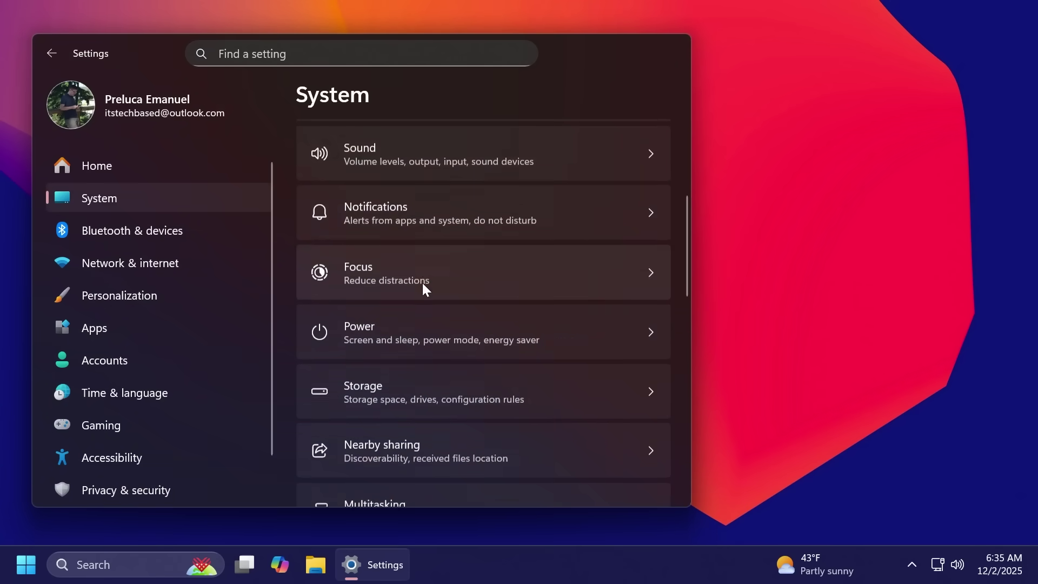
left_click(412, 362)
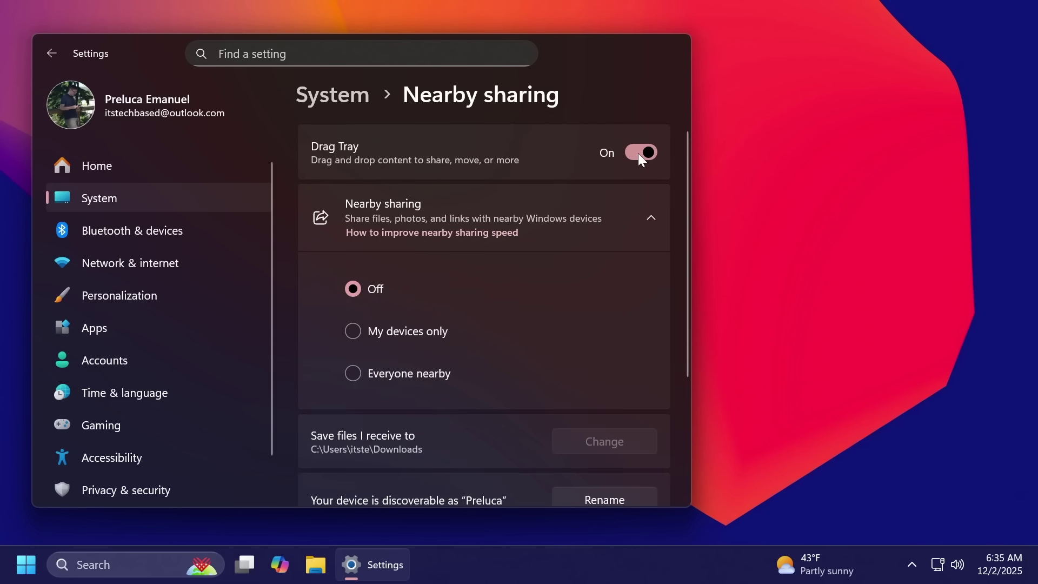
left_click(671, 47)
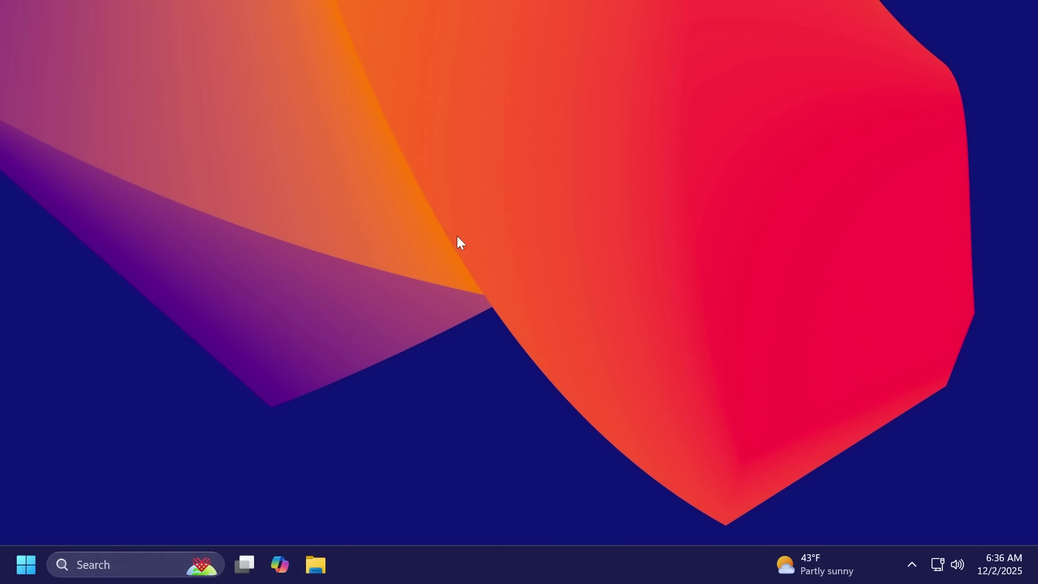
left_click(26, 565)
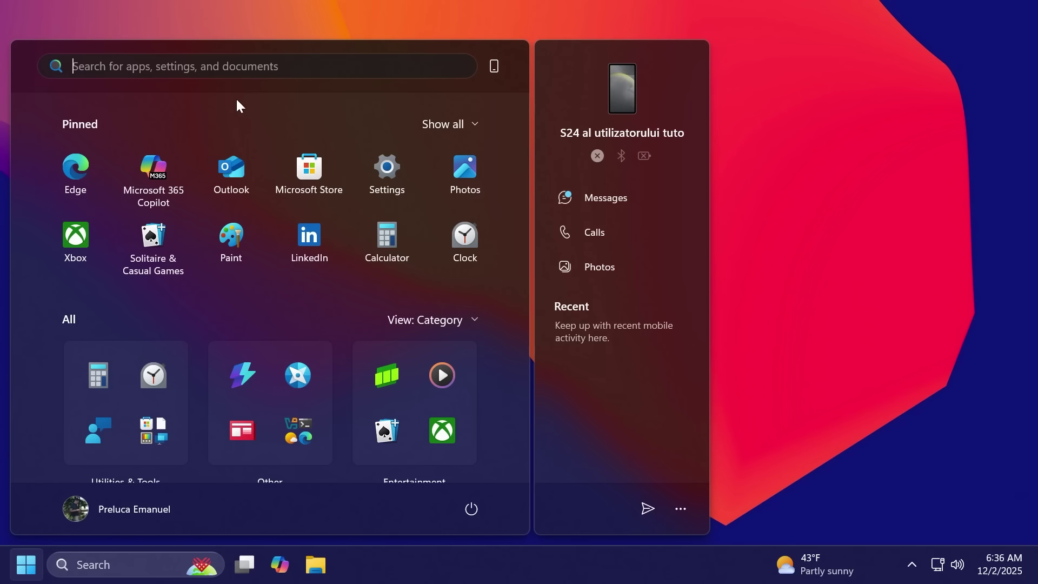
type("control")
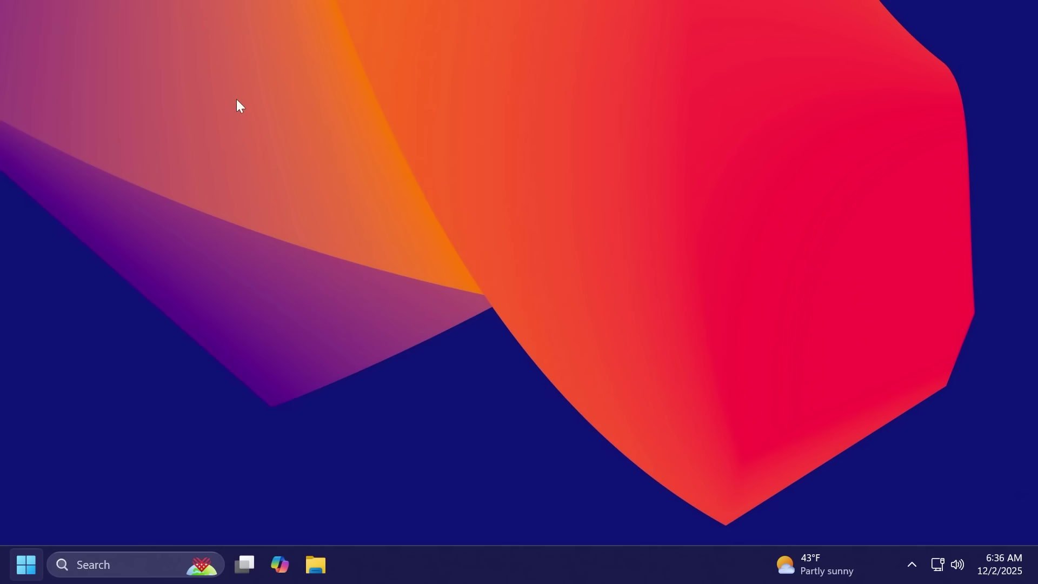
key("Return")
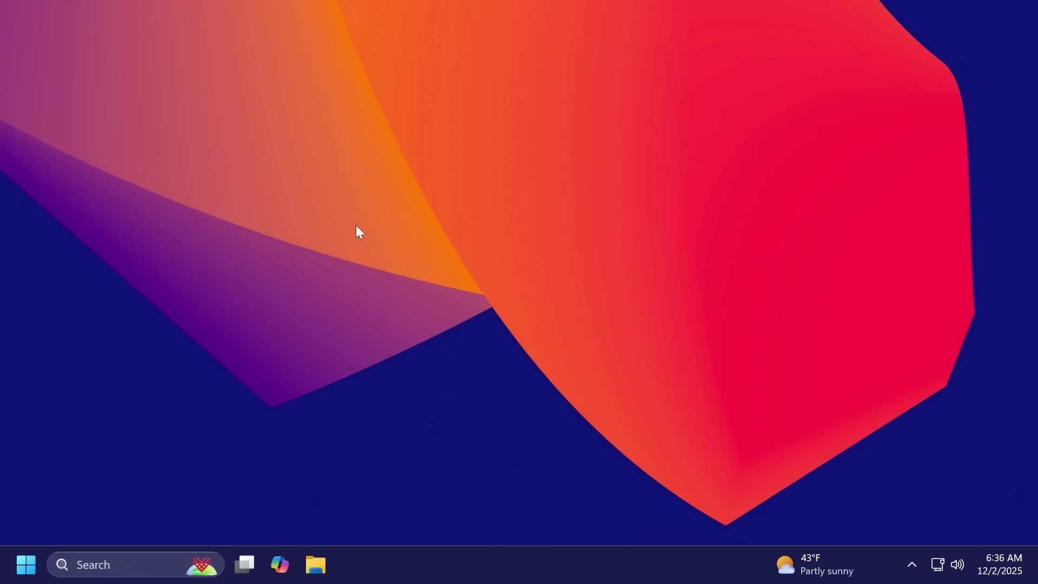
Step: Run Check for updates on the Windows Update page, then close Settings
key("super+i")
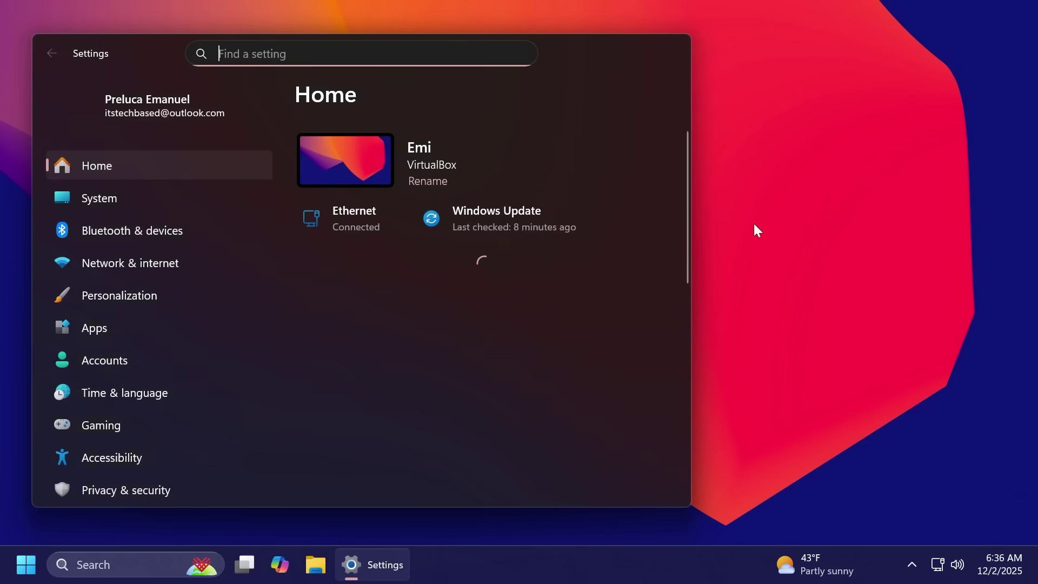
left_click(516, 213)
left_click(601, 177)
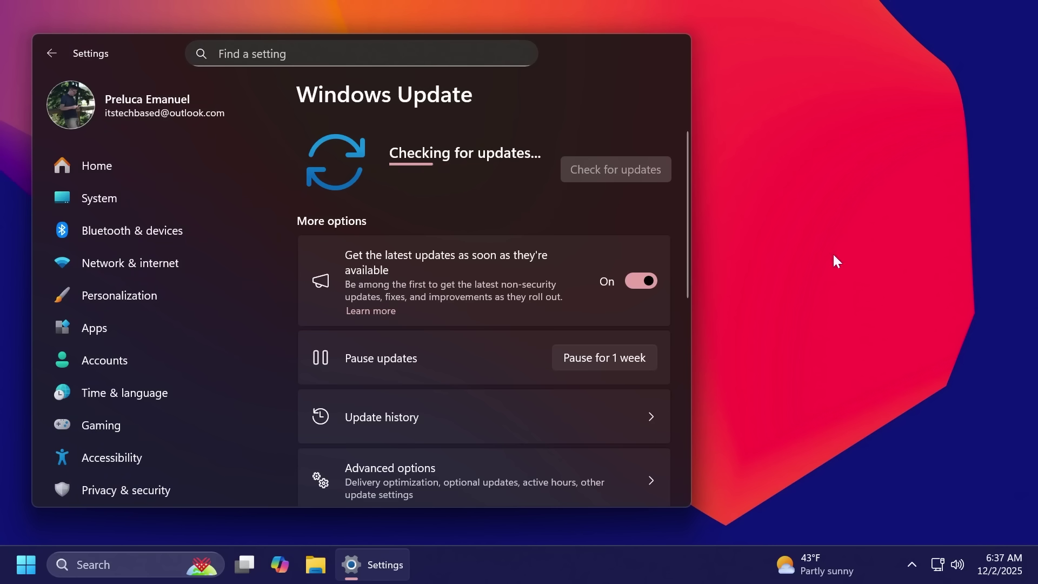
key("alt+F4")
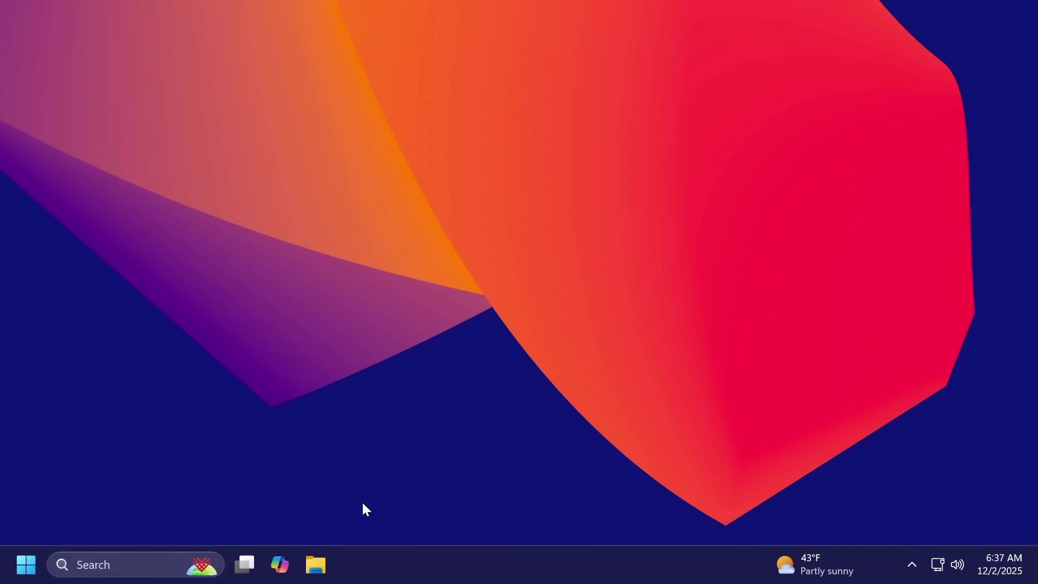
left_click(315, 565)
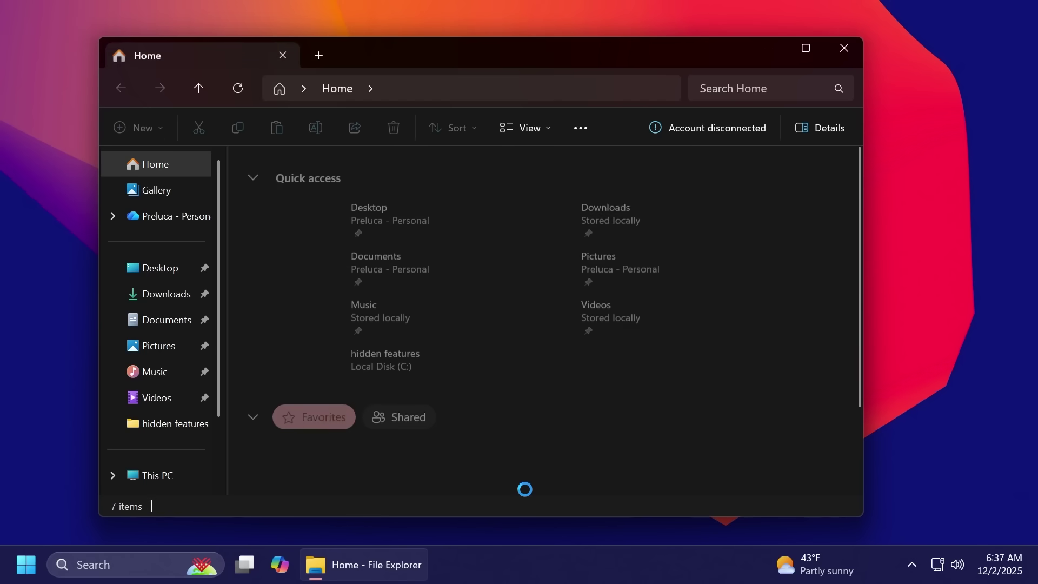
left_click(152, 294)
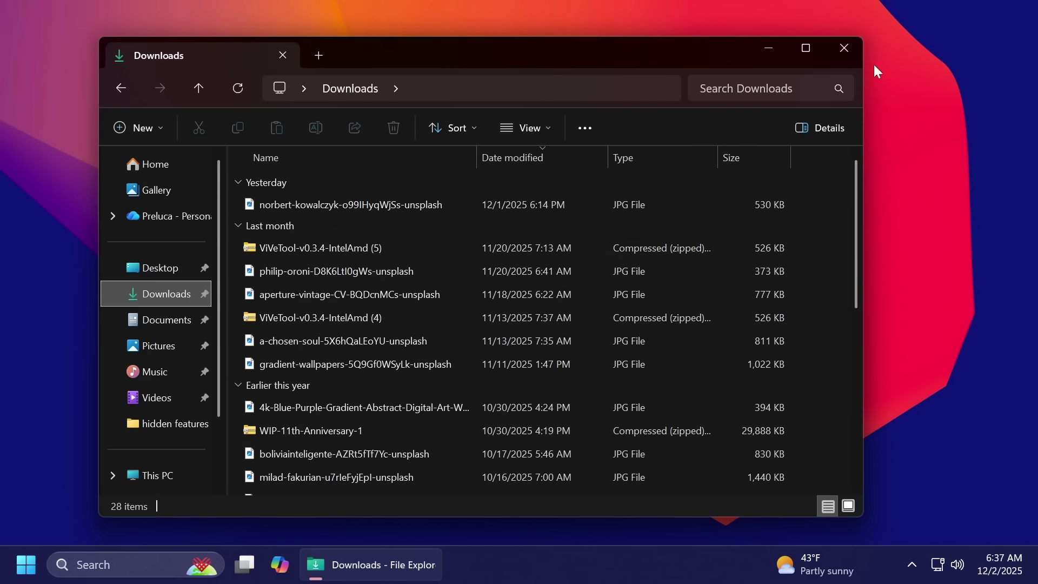
left_click(845, 48)
left_click(314, 565)
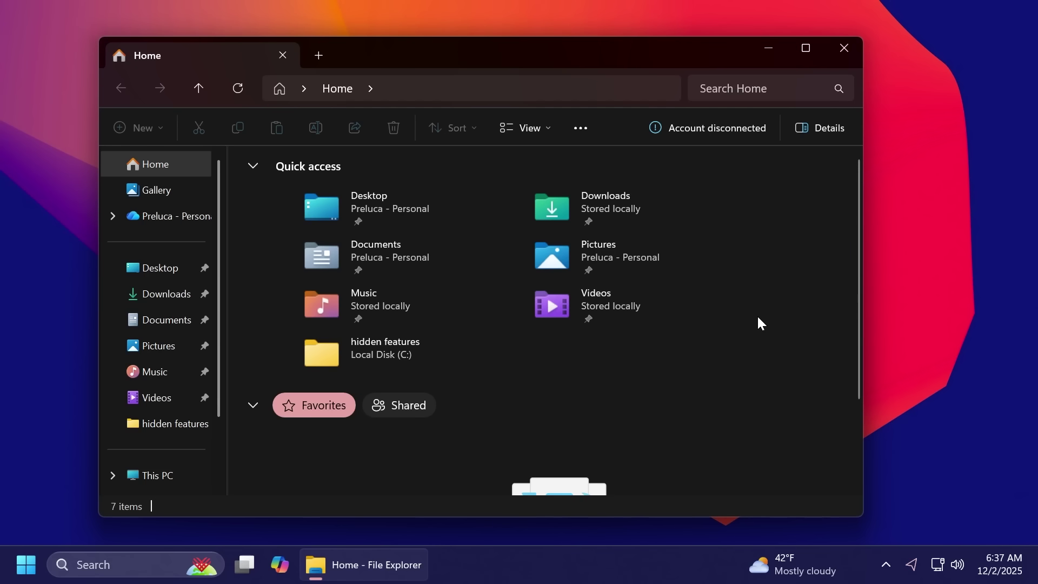
left_click(155, 194)
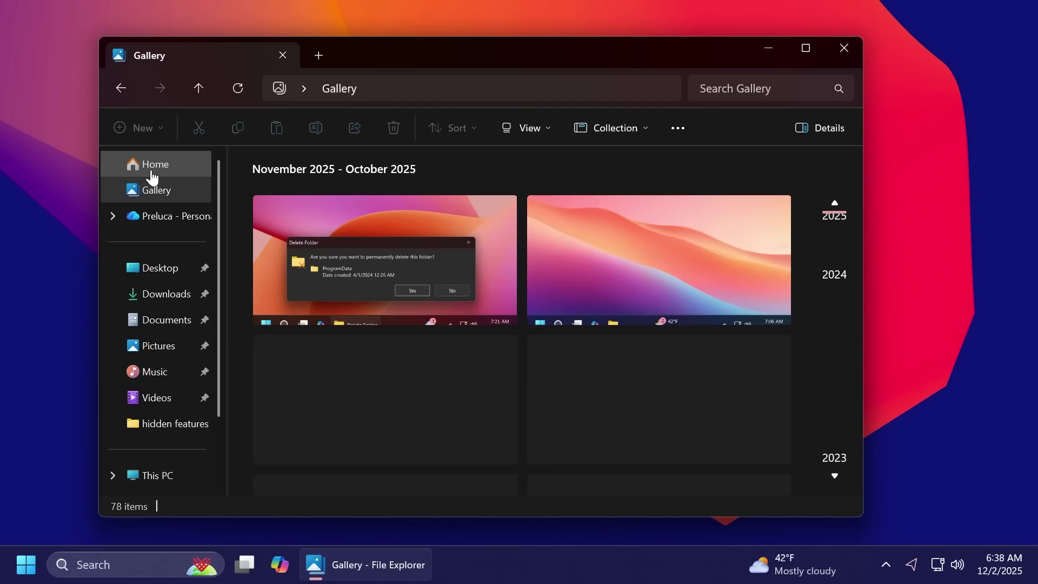
left_click(152, 168)
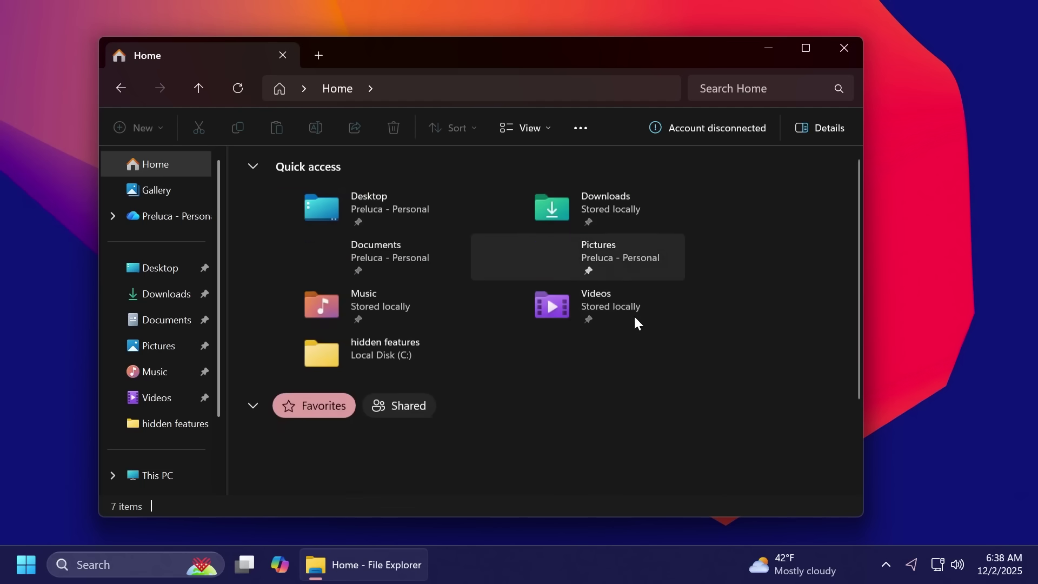
left_click(320, 54)
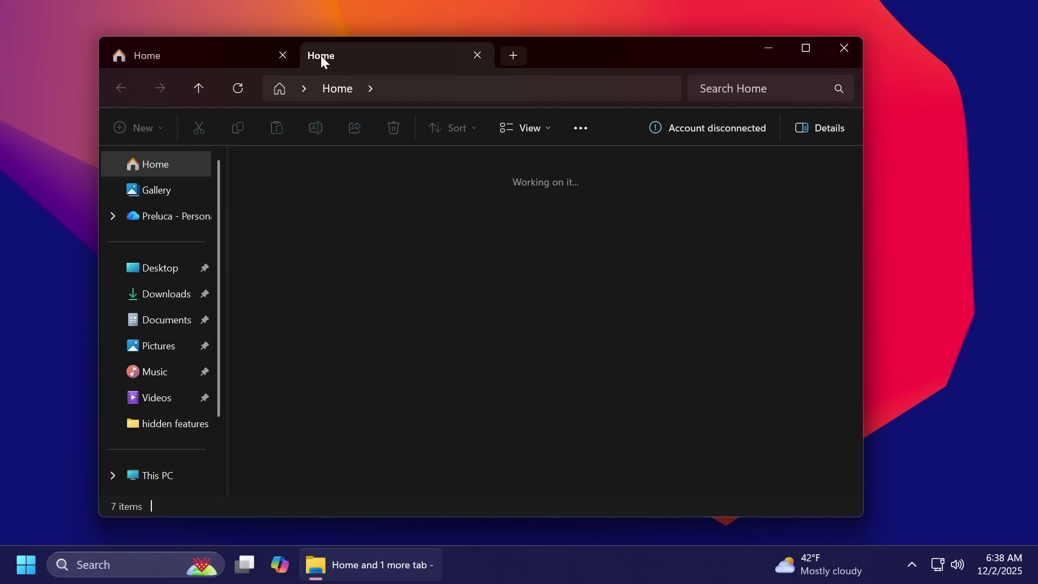
left_click(475, 55)
left_click(811, 132)
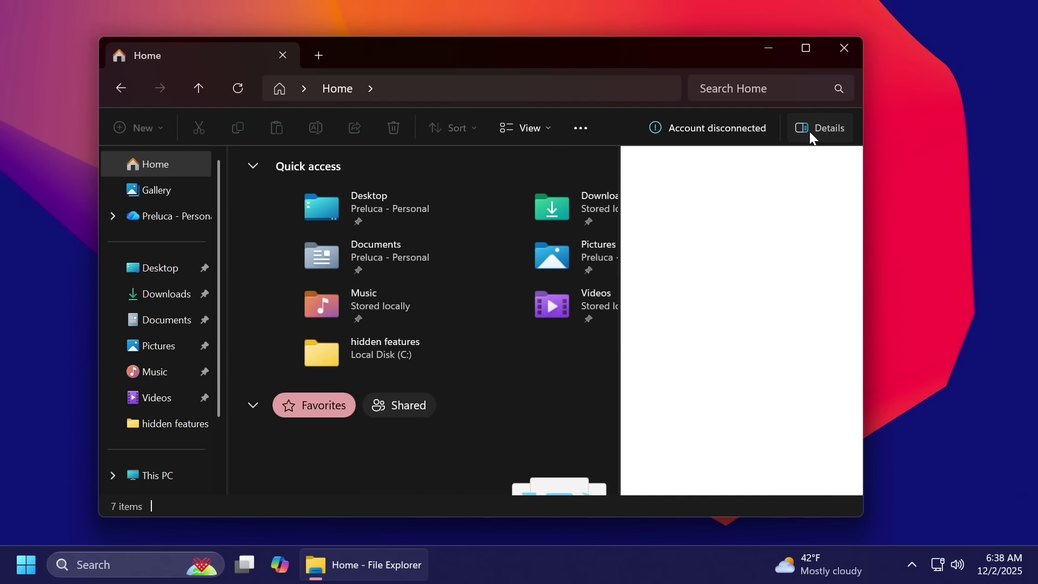
left_click(824, 131)
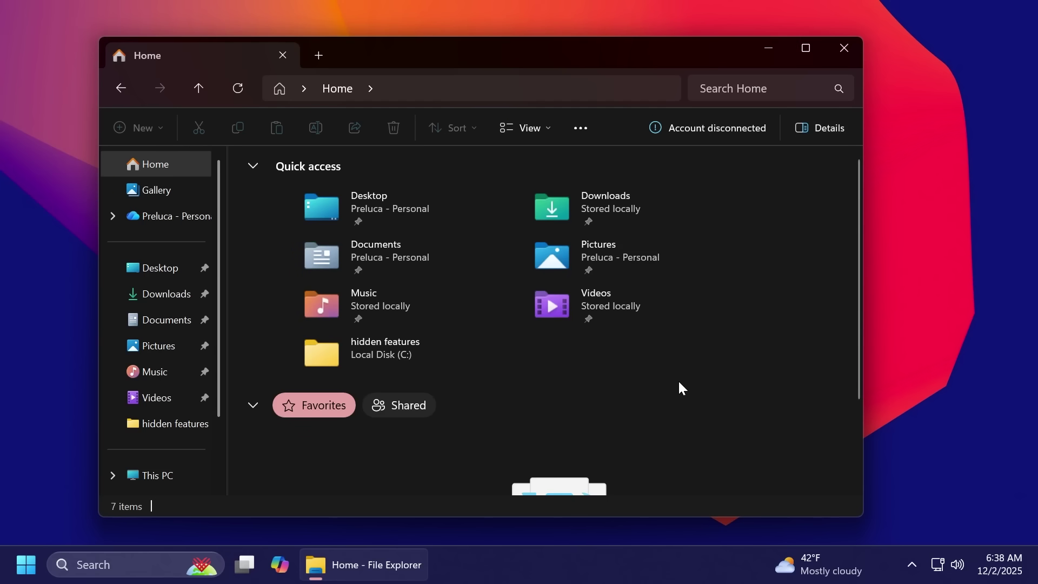
left_click(158, 268)
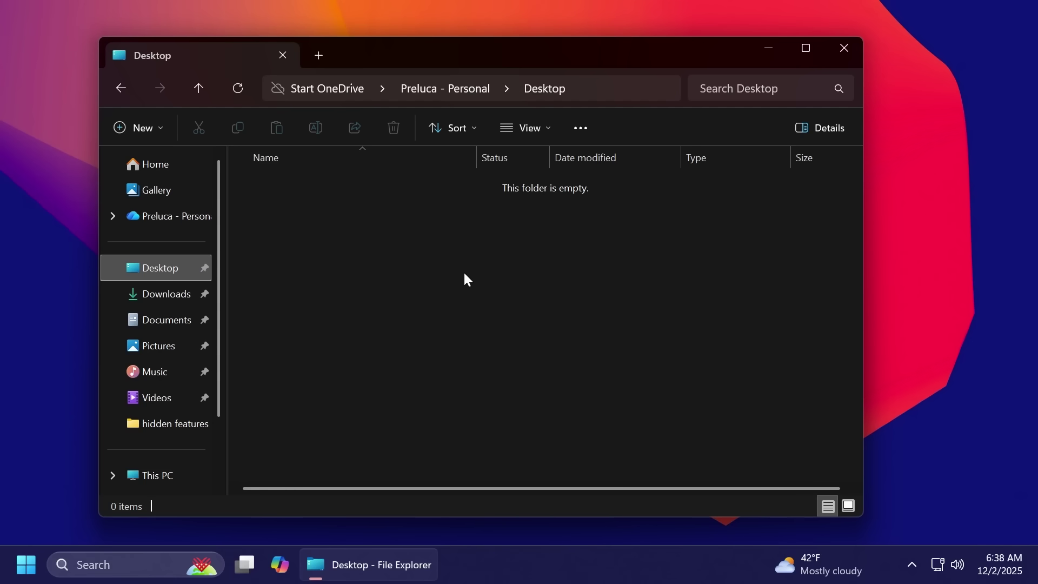
key("alt+F4")
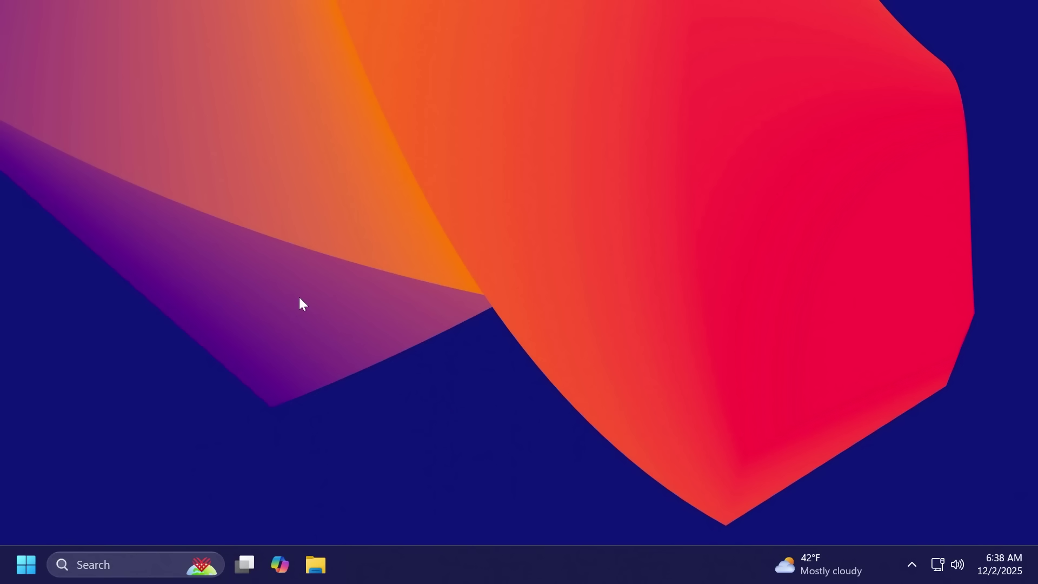